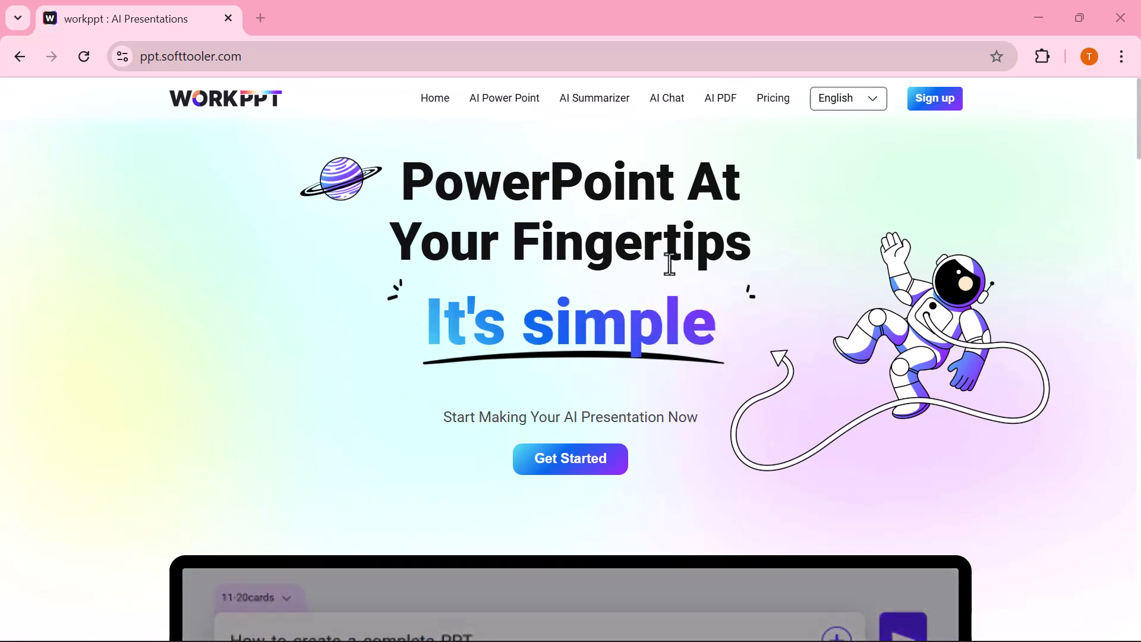
Scroll through the WorkPPT landing page and sign in to reach the workspace.
scroll(596, 372, down, 3)
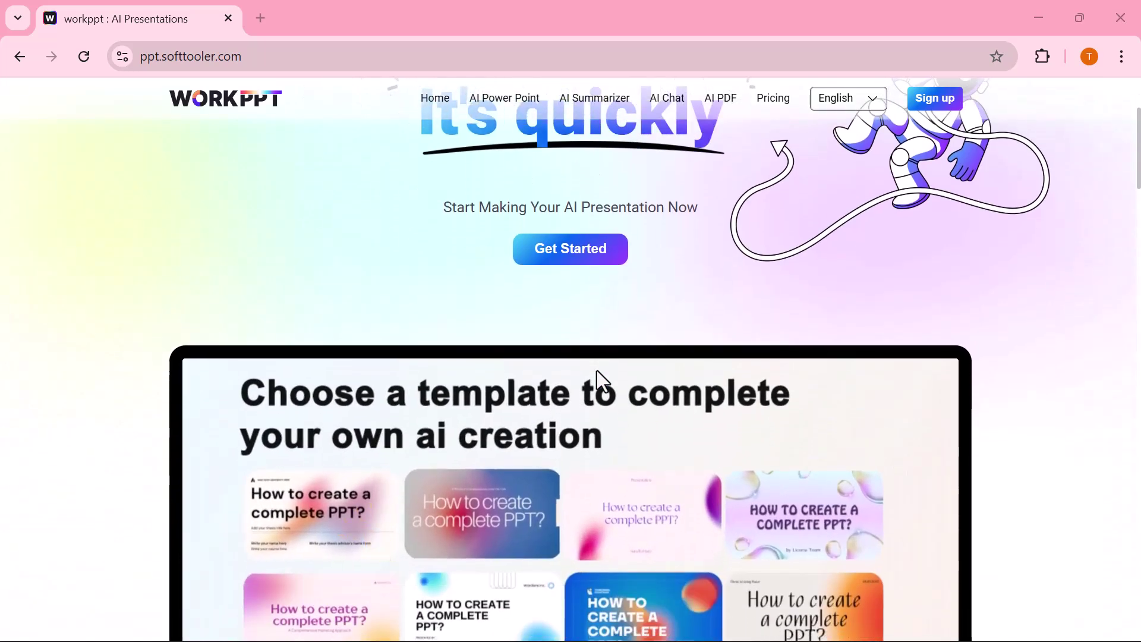
scroll(597, 380, down, 3)
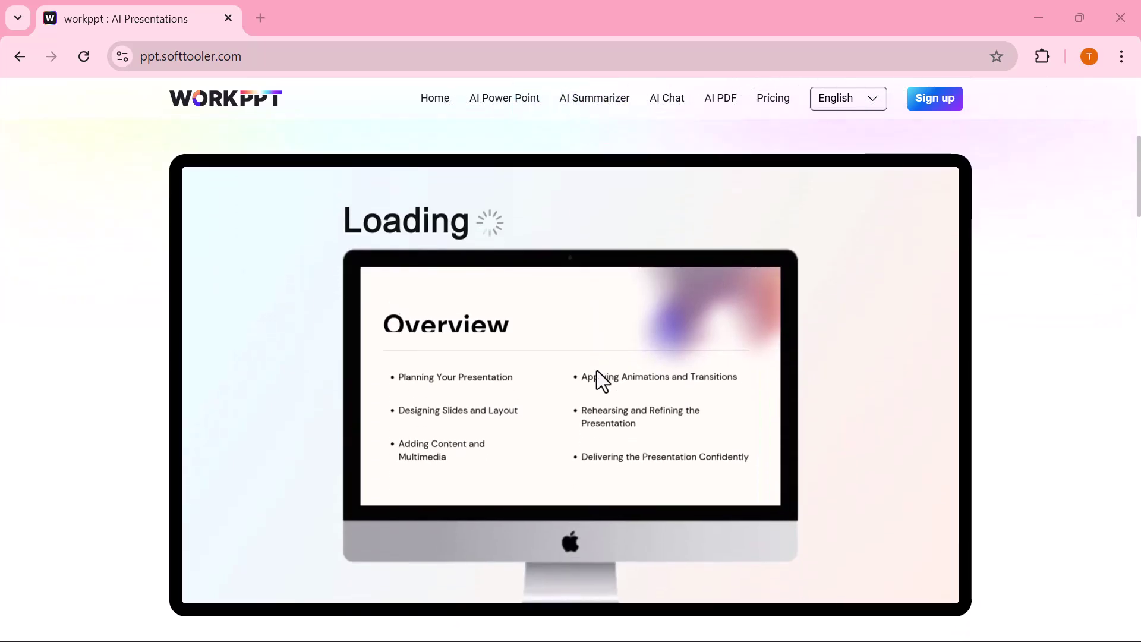
scroll(597, 369, down, 1)
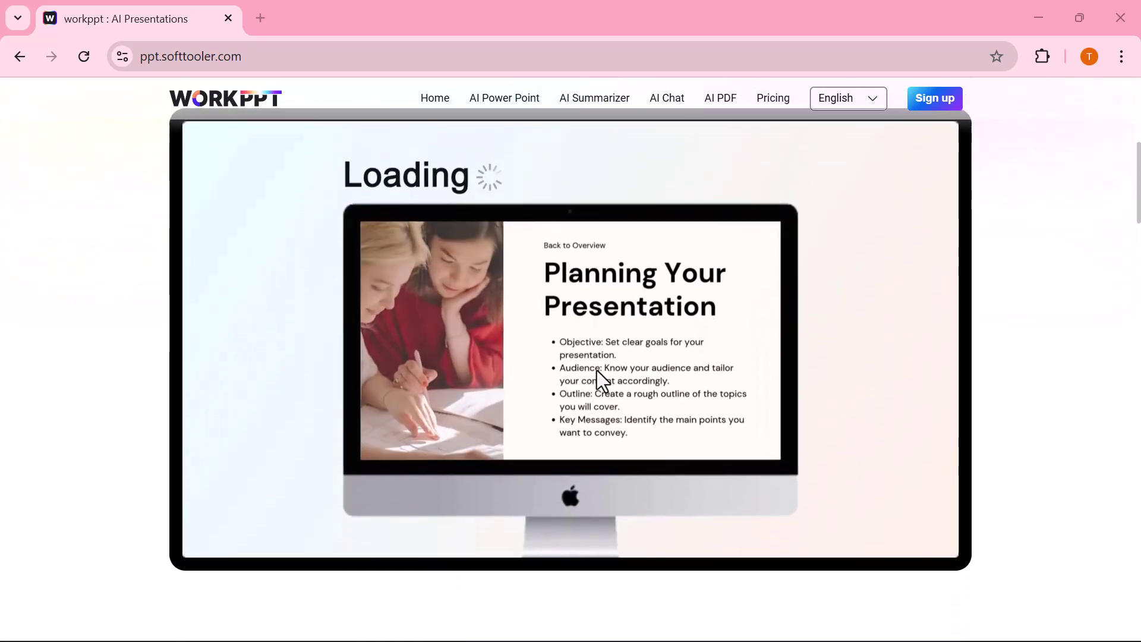
scroll(597, 370, down, 5)
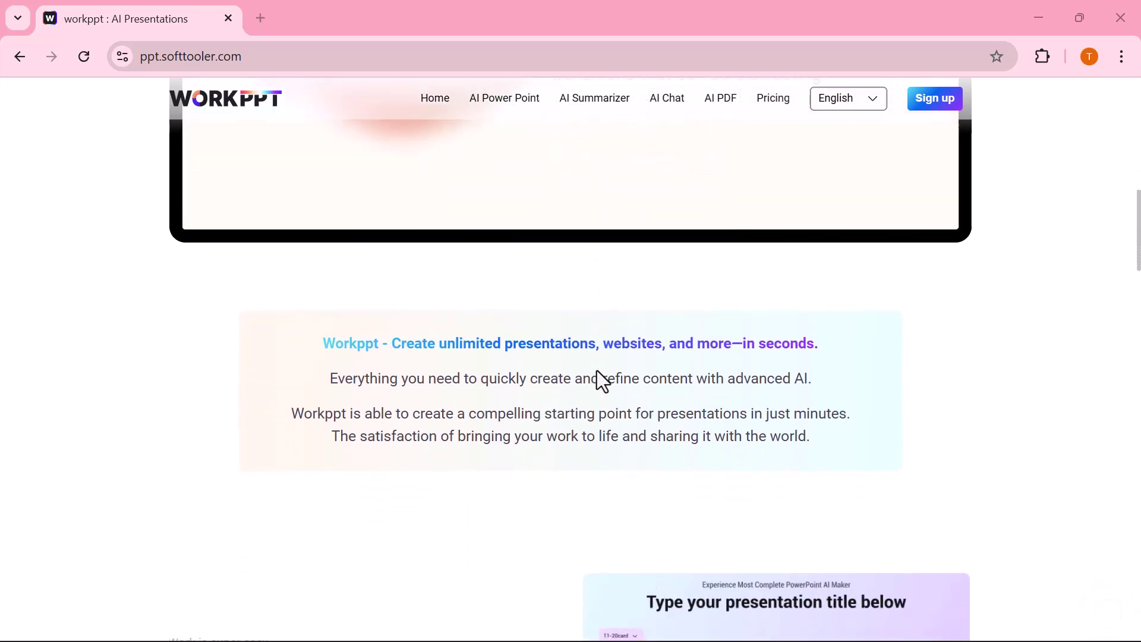
scroll(597, 370, down, 3)
scroll(597, 369, down, 2)
scroll(597, 369, down, 1)
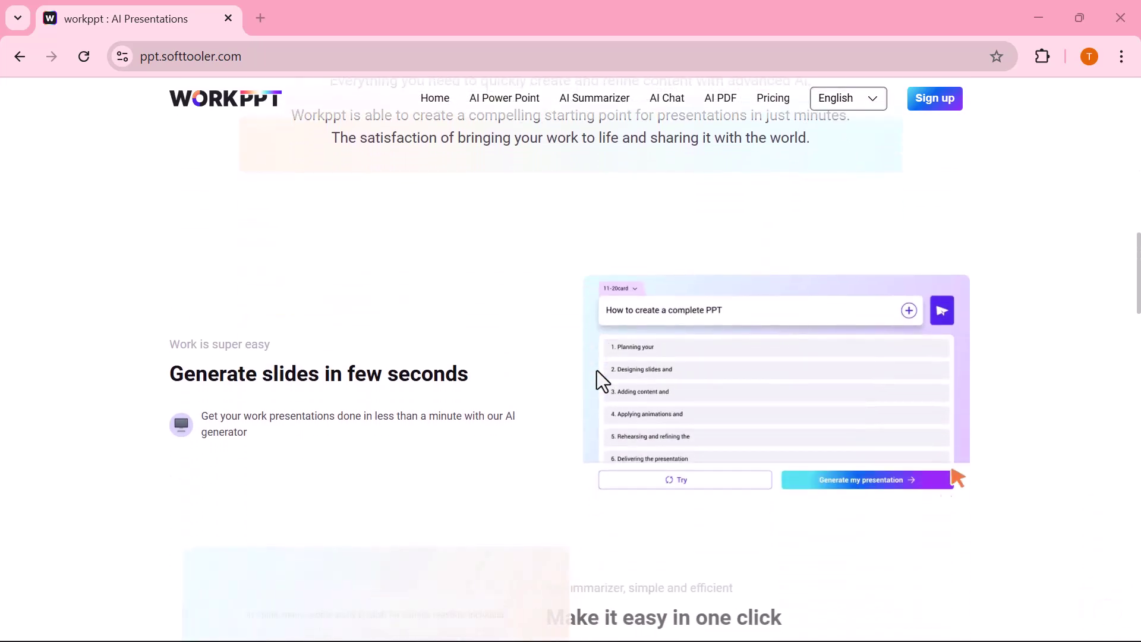
scroll(597, 370, down, 2)
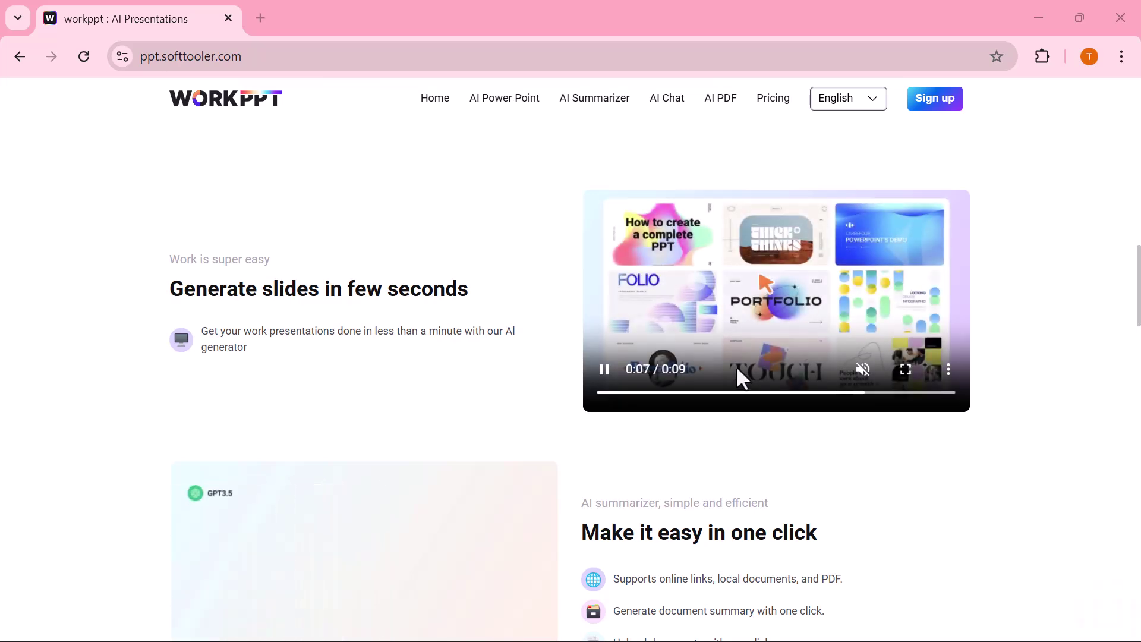
scroll(489, 555, down, 3)
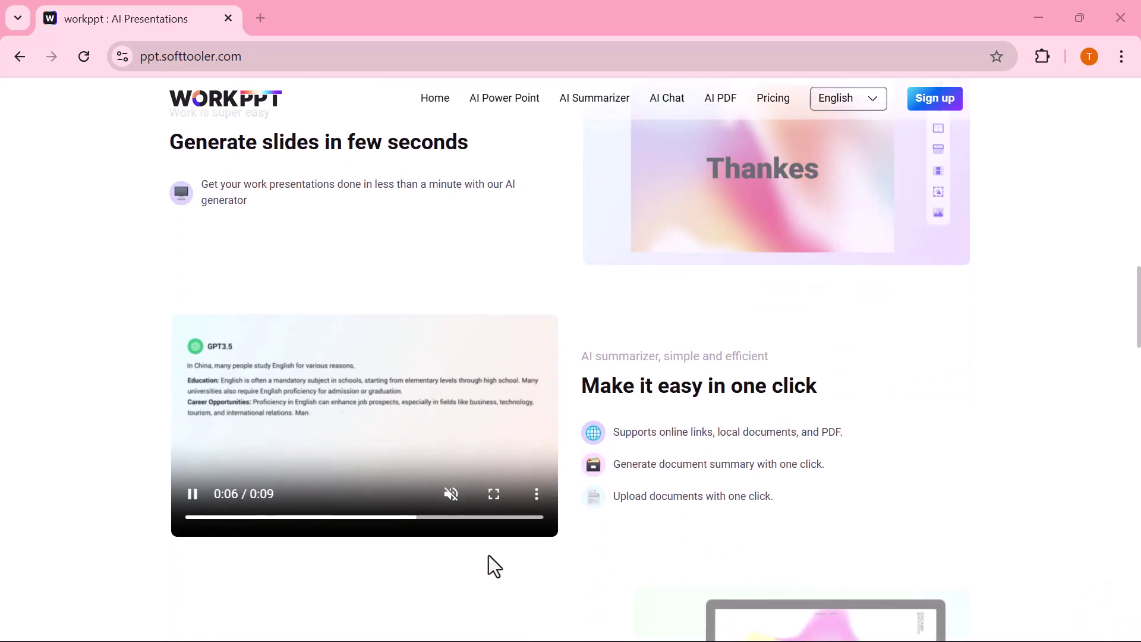
scroll(666, 468, down, 3)
scroll(666, 468, down, 4)
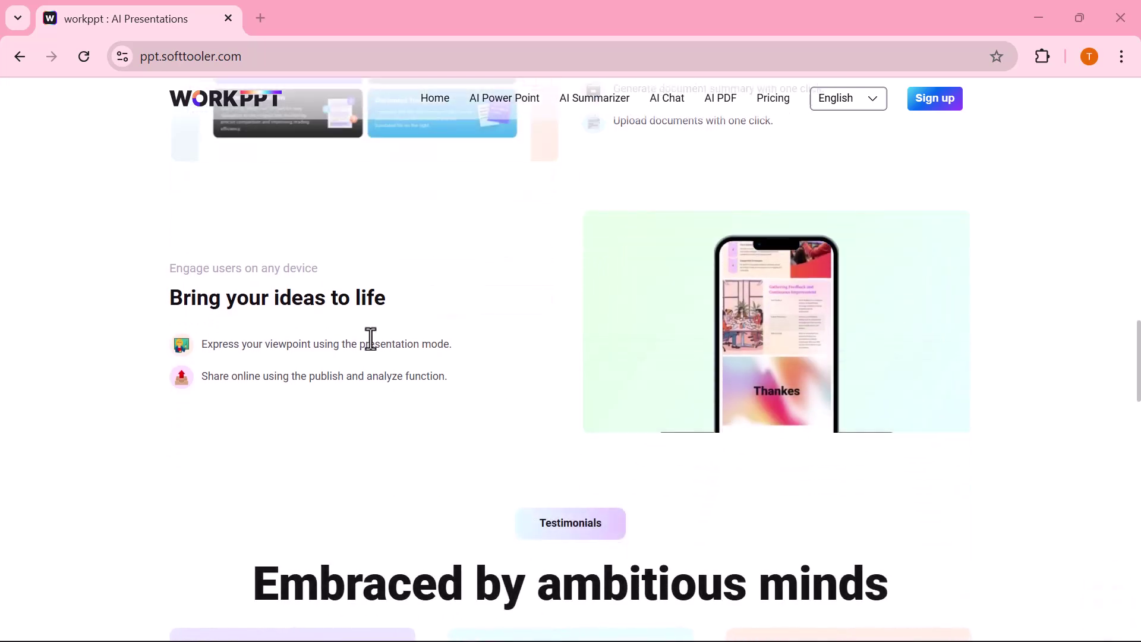
scroll(369, 337, down, 3)
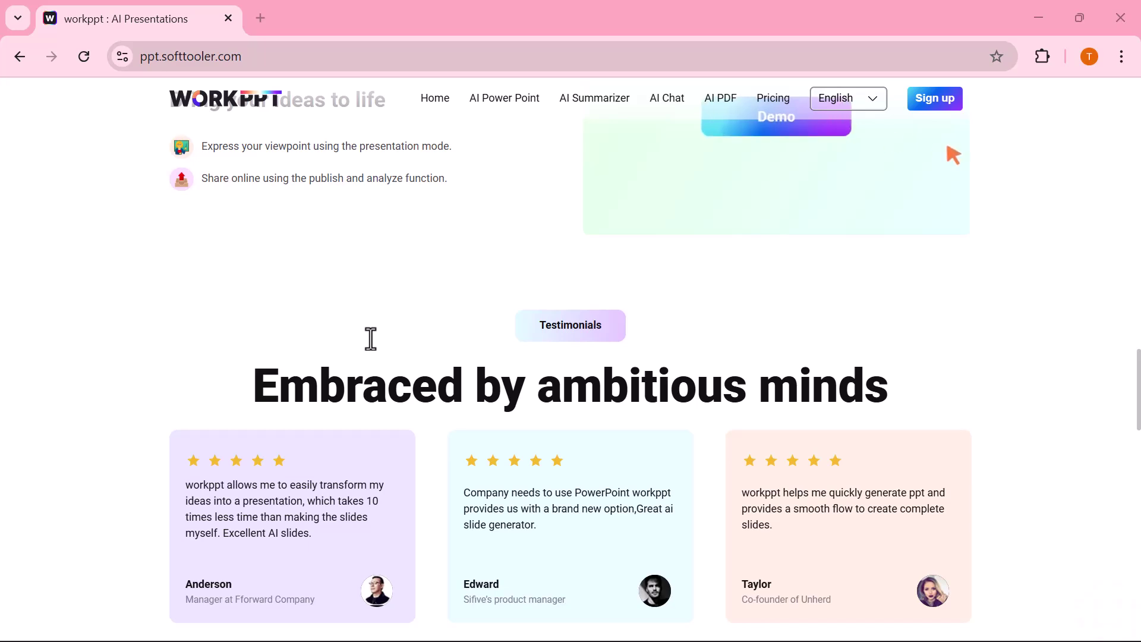
scroll(371, 339, down, 2)
scroll(371, 339, down, 3)
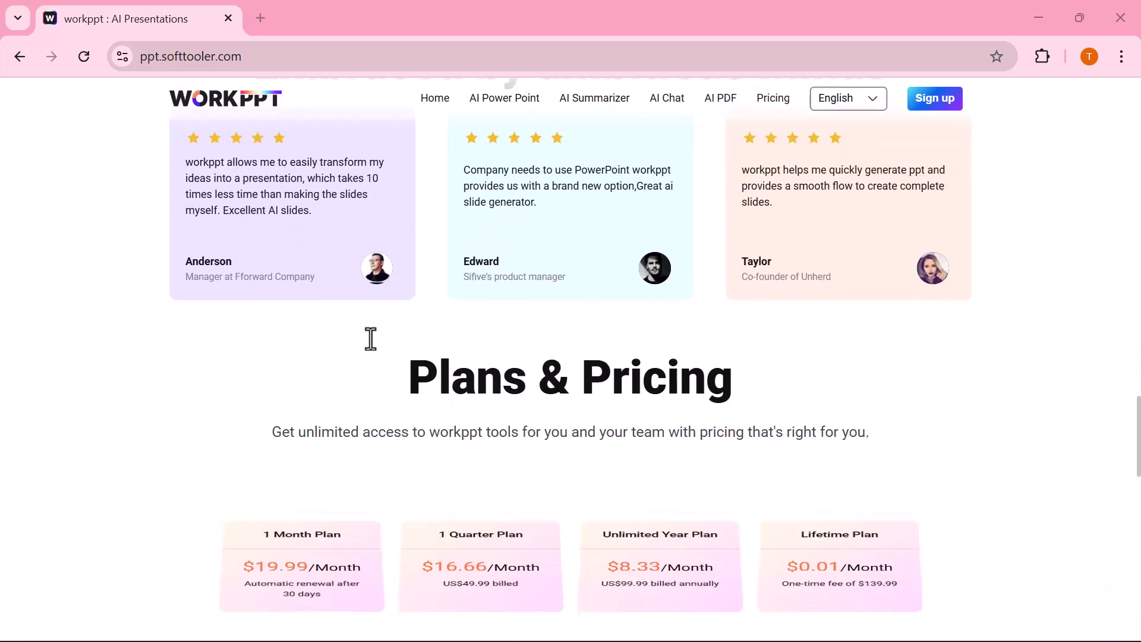
scroll(371, 339, down, 2)
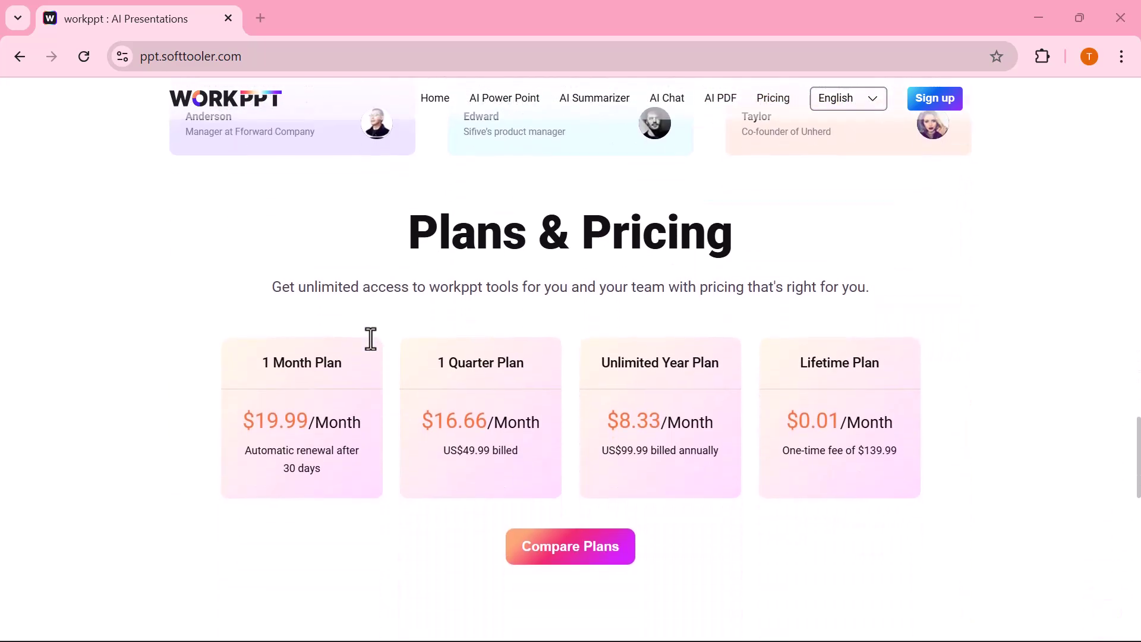
scroll(371, 339, down, 4)
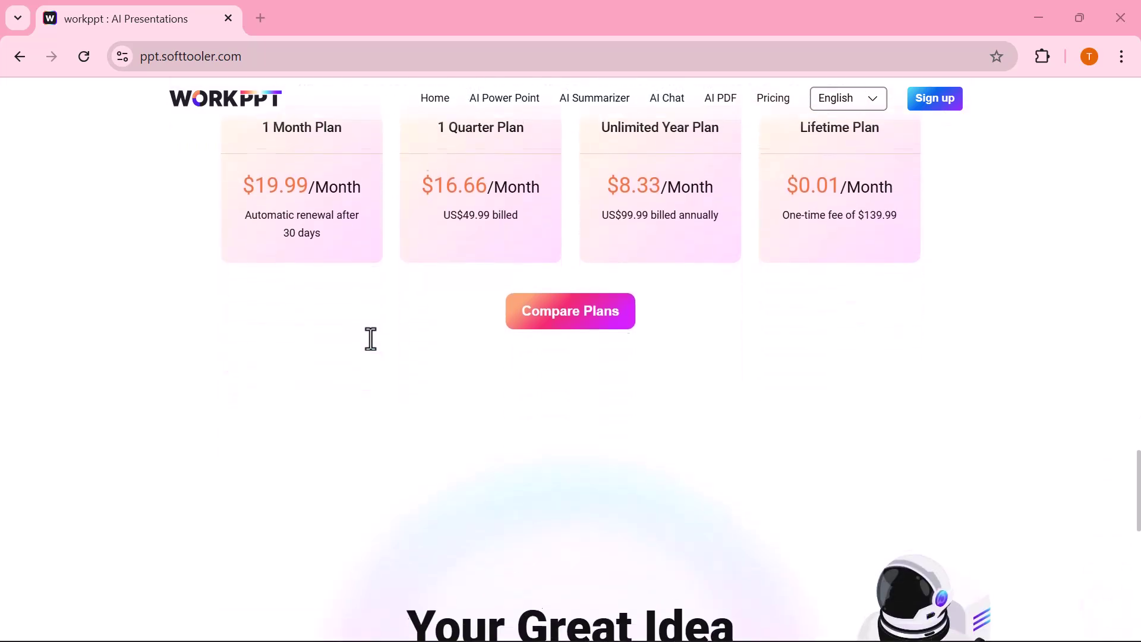
scroll(371, 339, down, 4)
scroll(369, 337, down, 1)
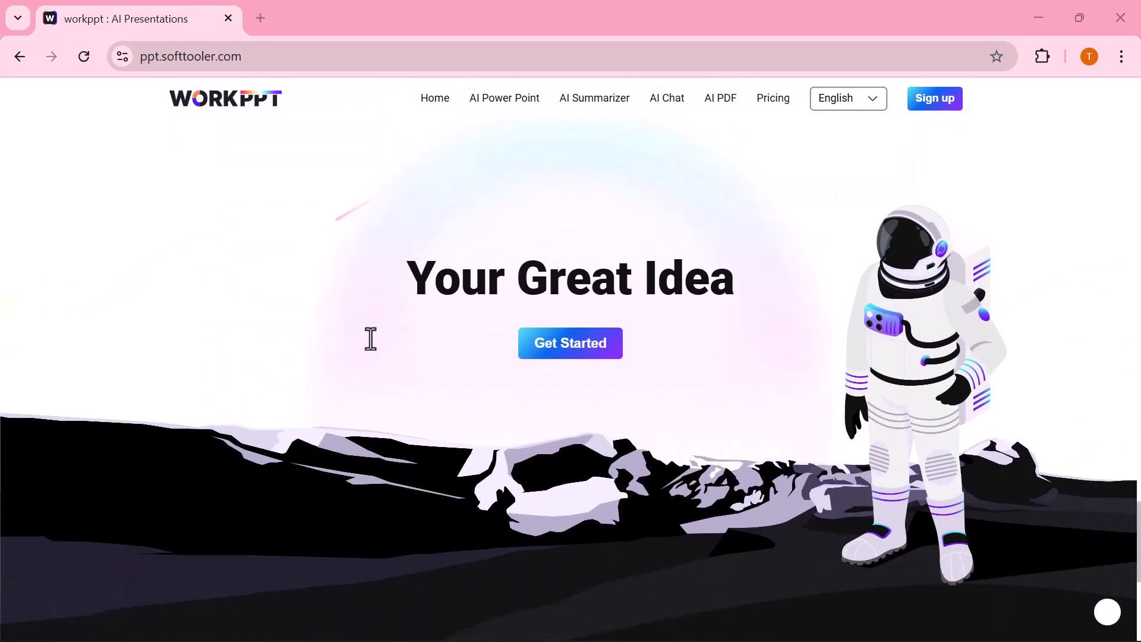
scroll(591, 357, down, 4)
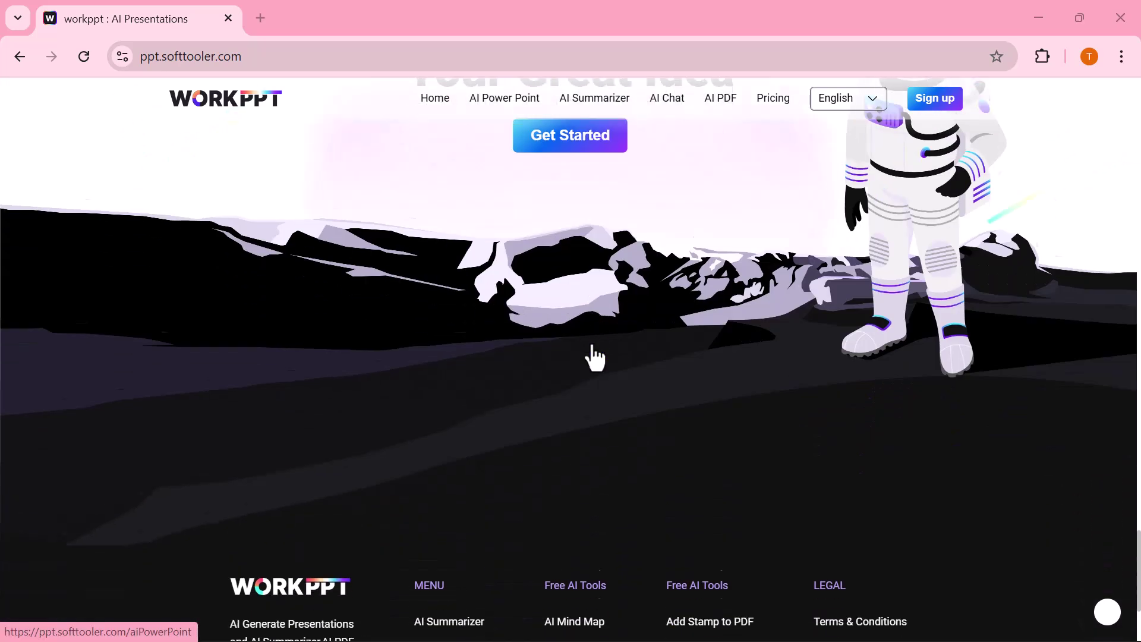
scroll(593, 357, down, 3)
click(941, 101)
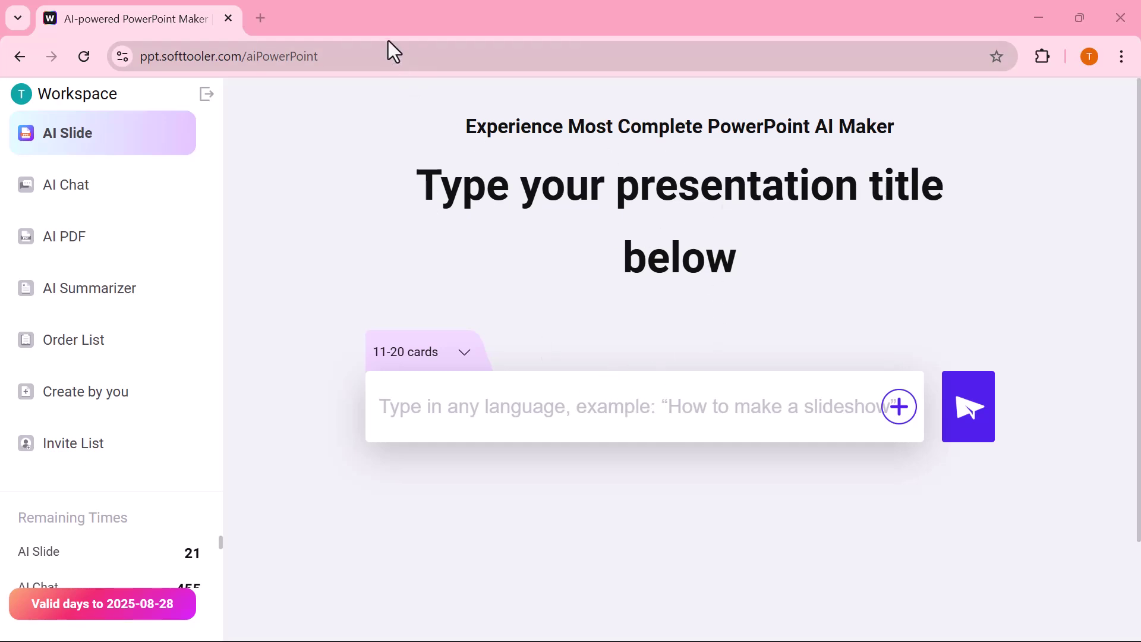
Enter the title 'Digital Marketing in Modern World' with 01-10 cards and request outline suggestions.
key(ctrl+minus)
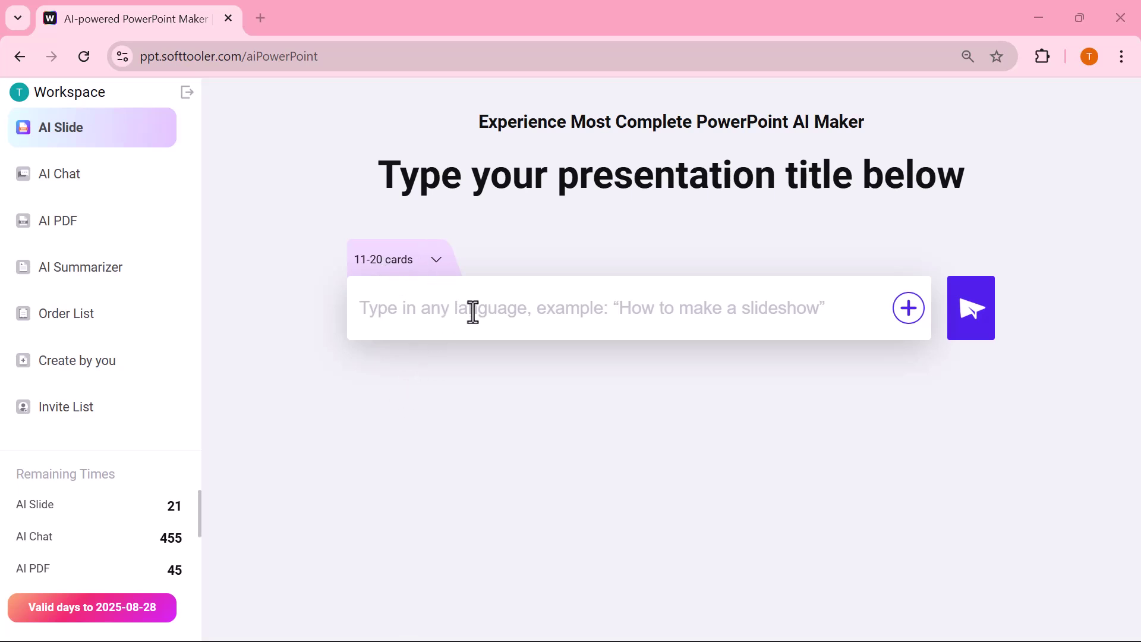
key(ctrl+plus)
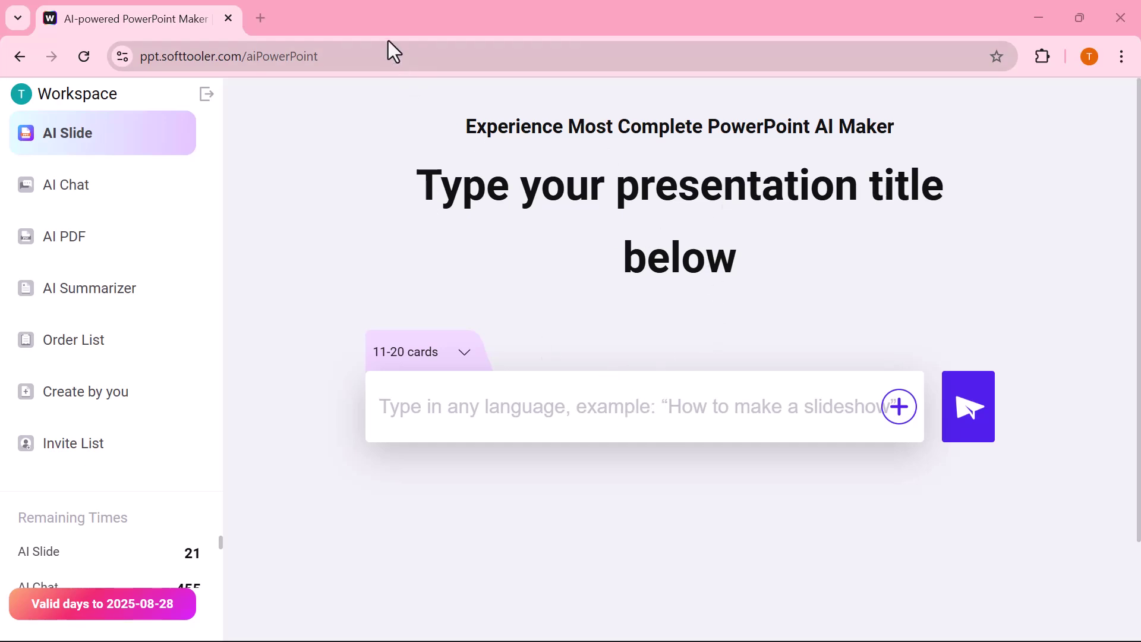
key(ctrl+minus)
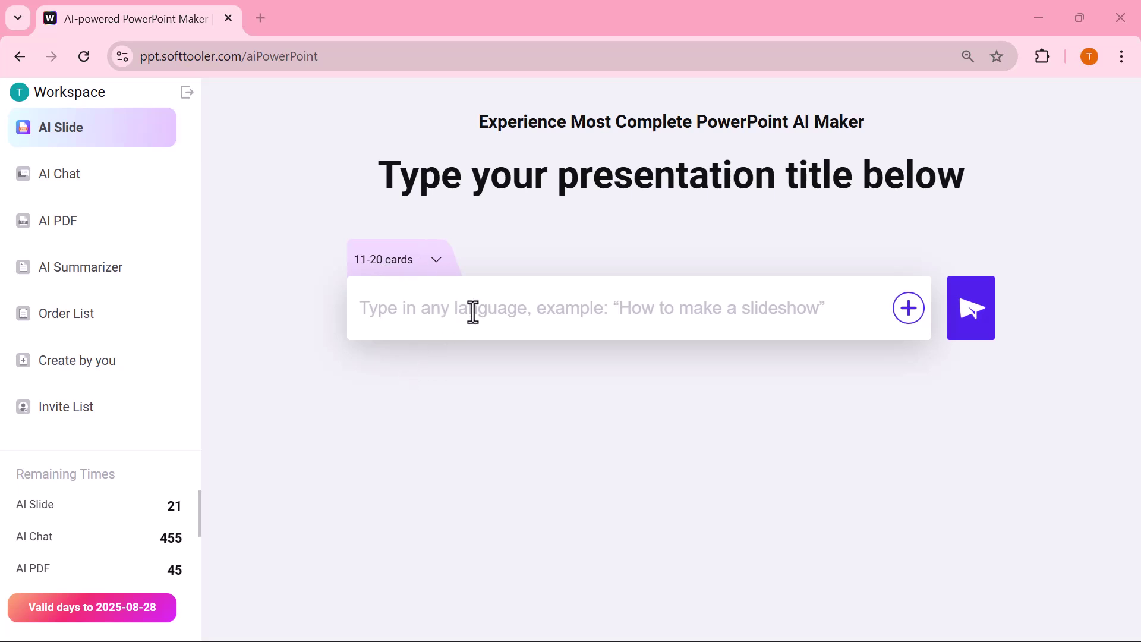
text(Digital Marketing in Modern World)
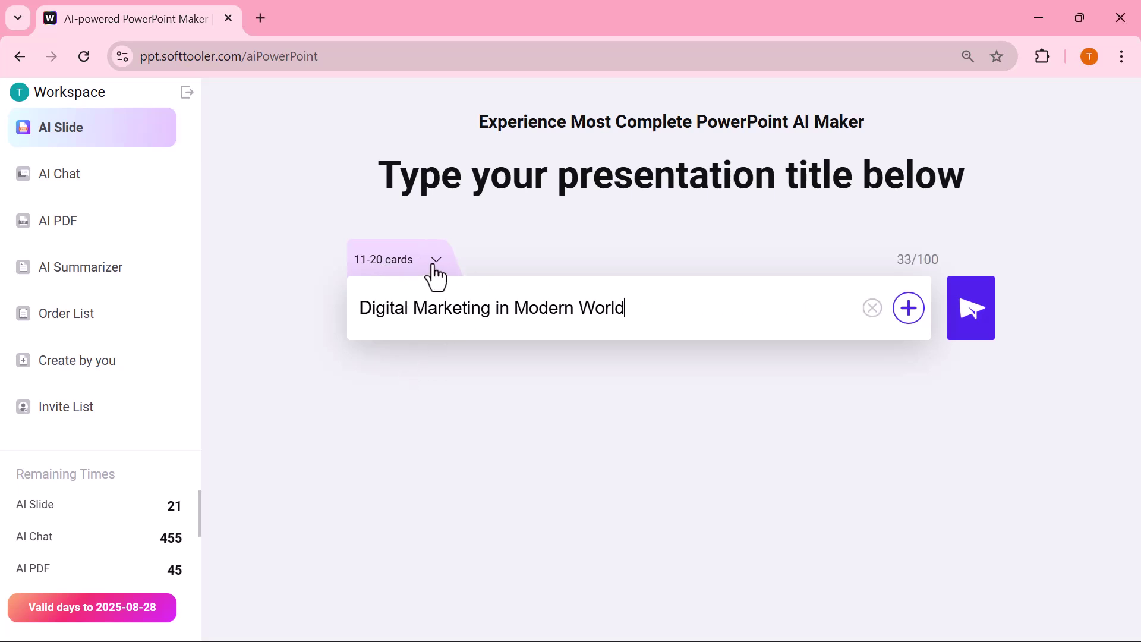
click(435, 265)
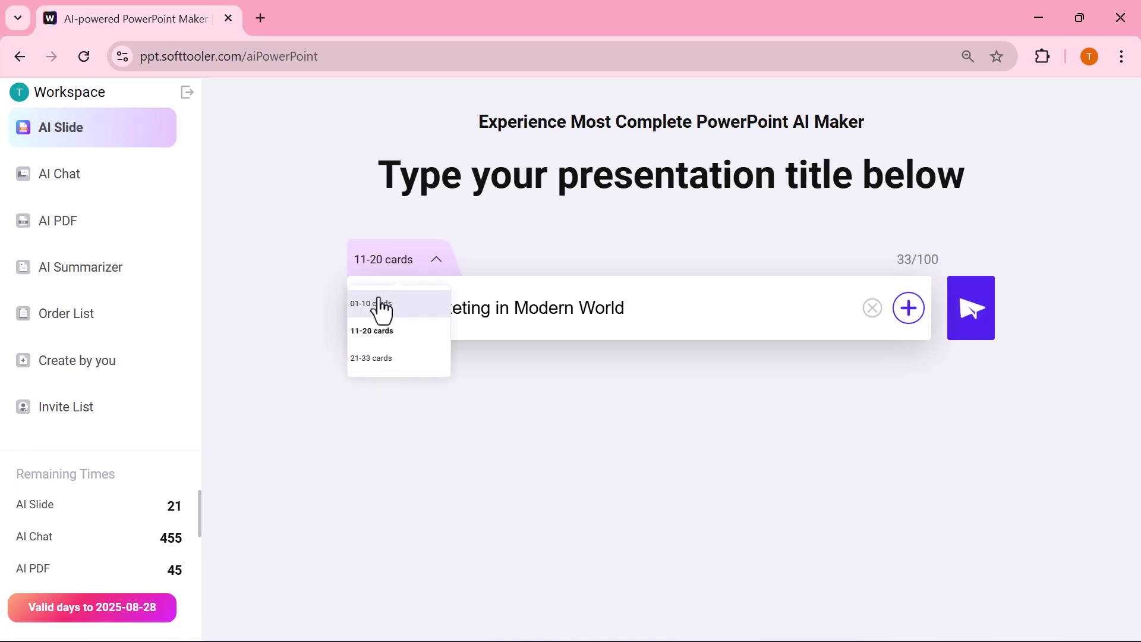
click(380, 304)
click(971, 309)
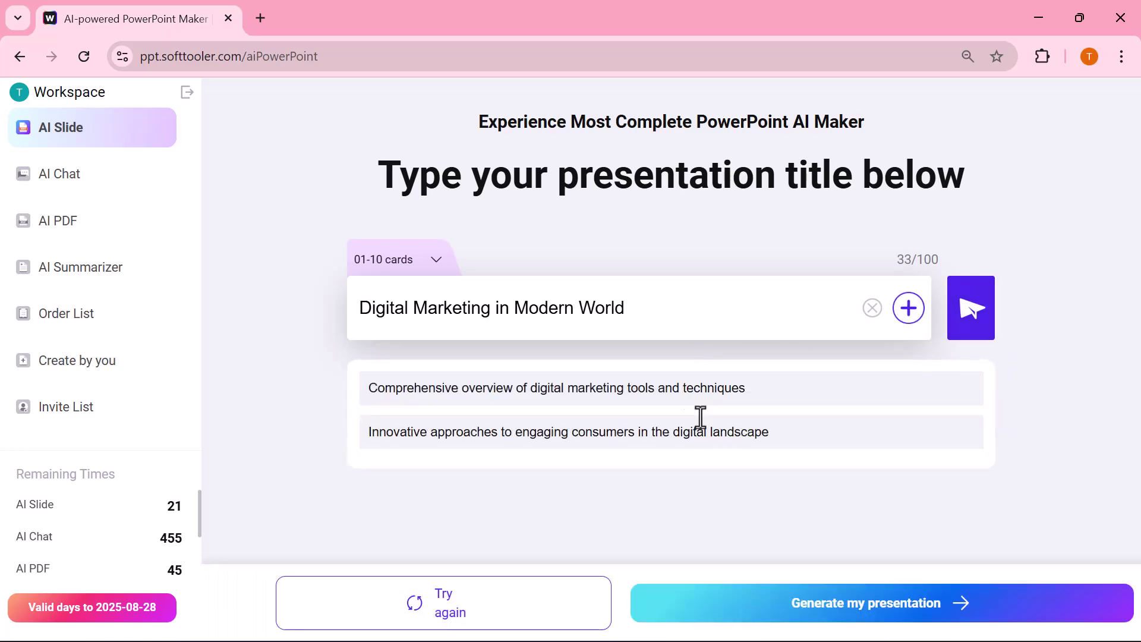
Continue to template selection and filter the templates to Marketing.
click(851, 604)
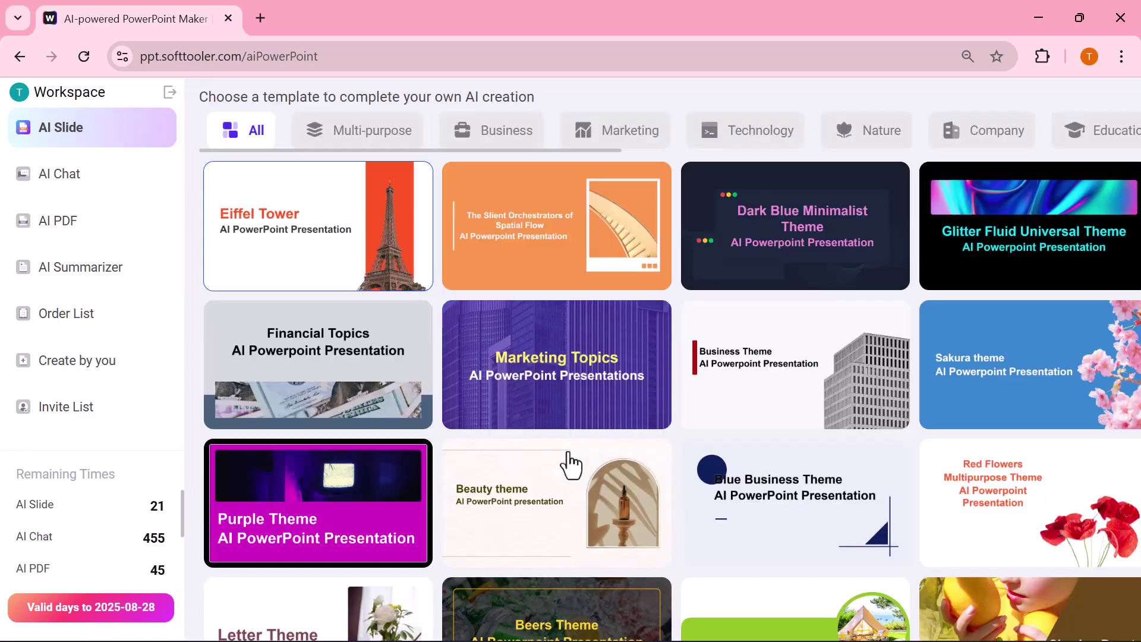
scroll(571, 464, down, 5)
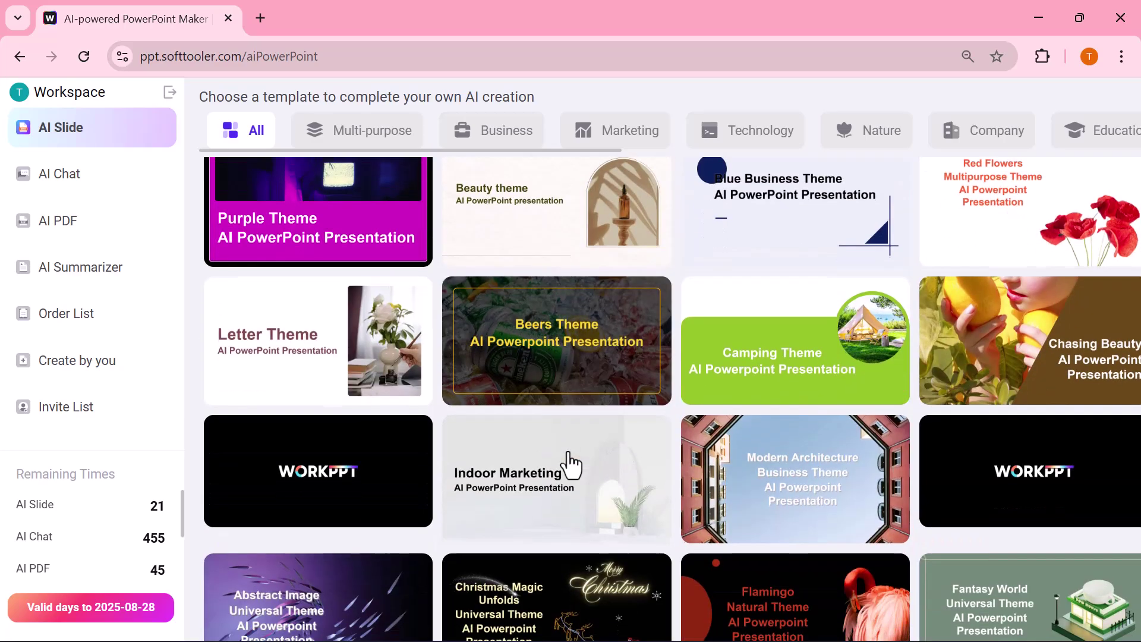
scroll(570, 464, down, 7)
scroll(570, 464, up, 12)
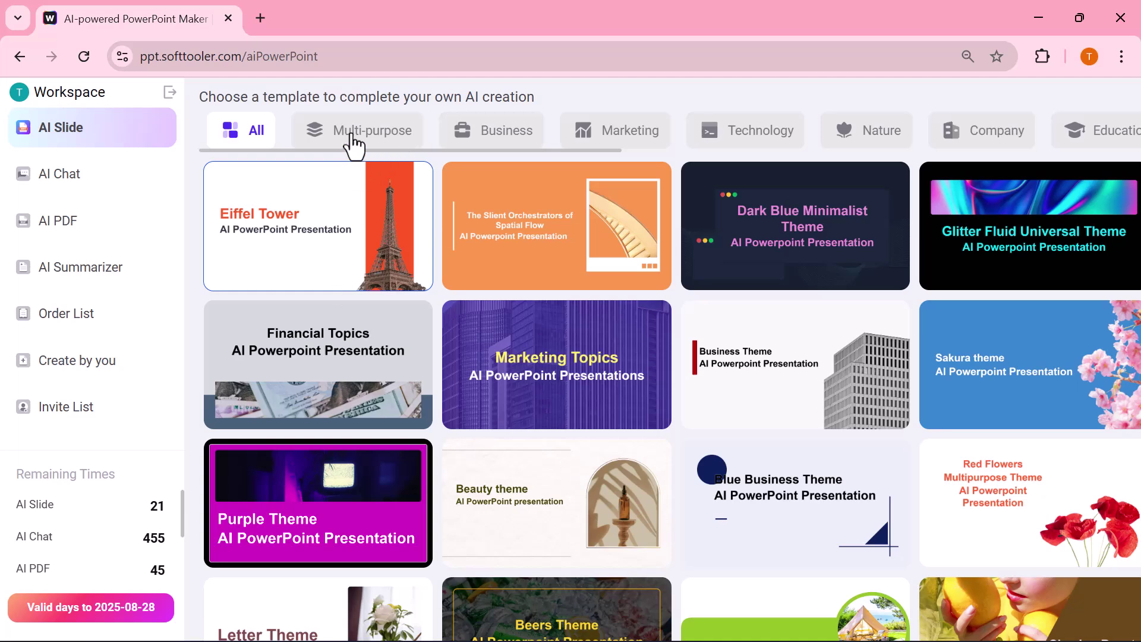
click(491, 135)
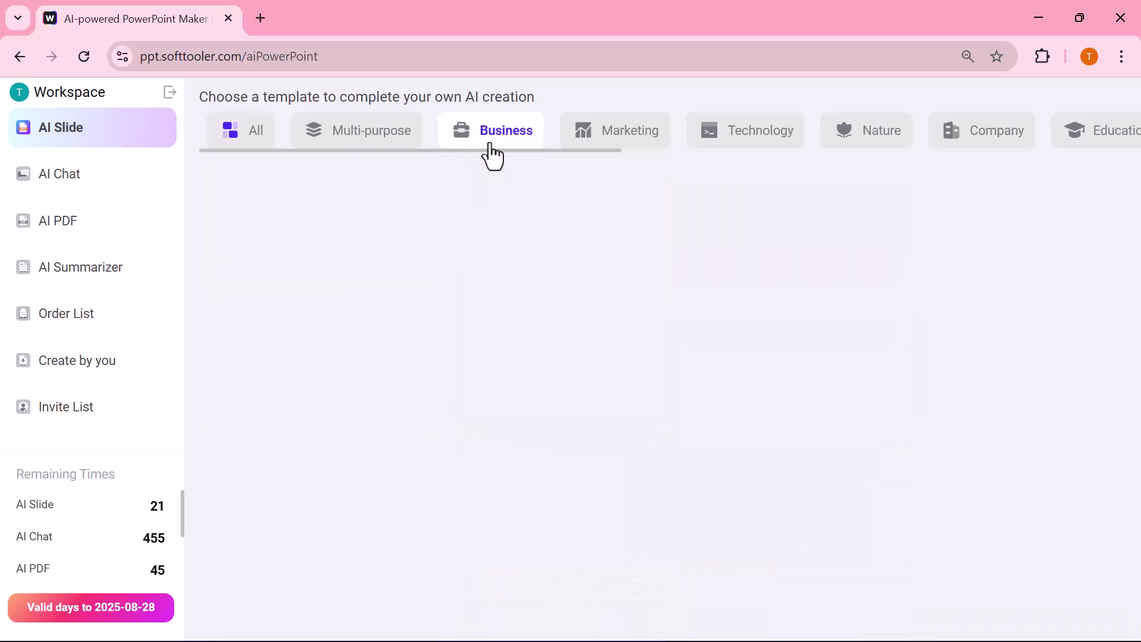
click(609, 138)
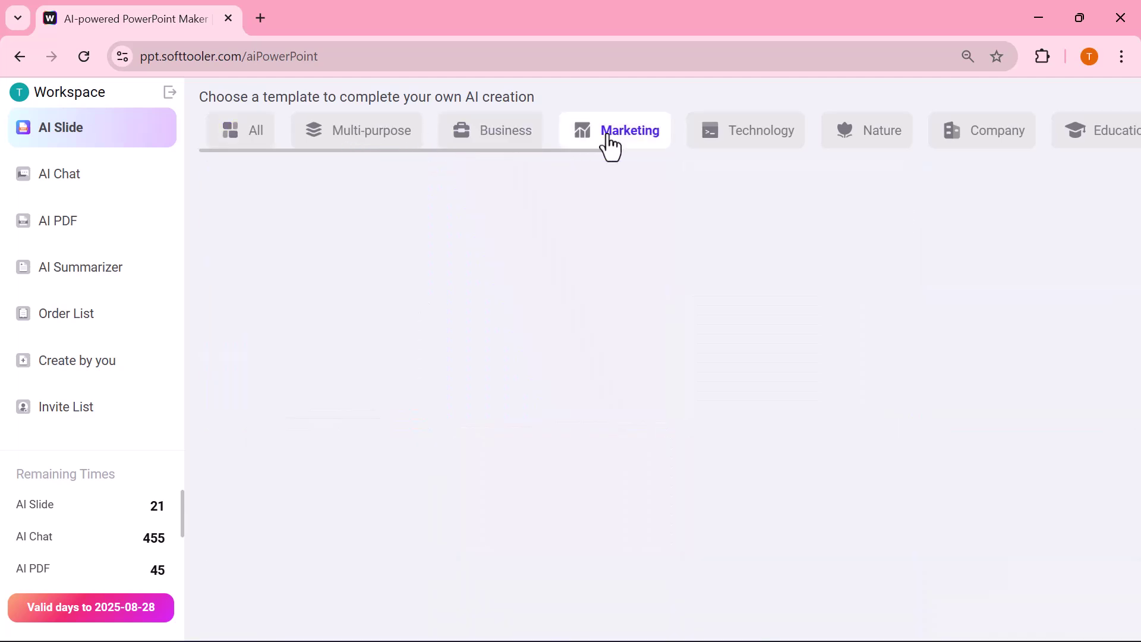
scroll(567, 523, down, 1)
scroll(567, 524, up, 1)
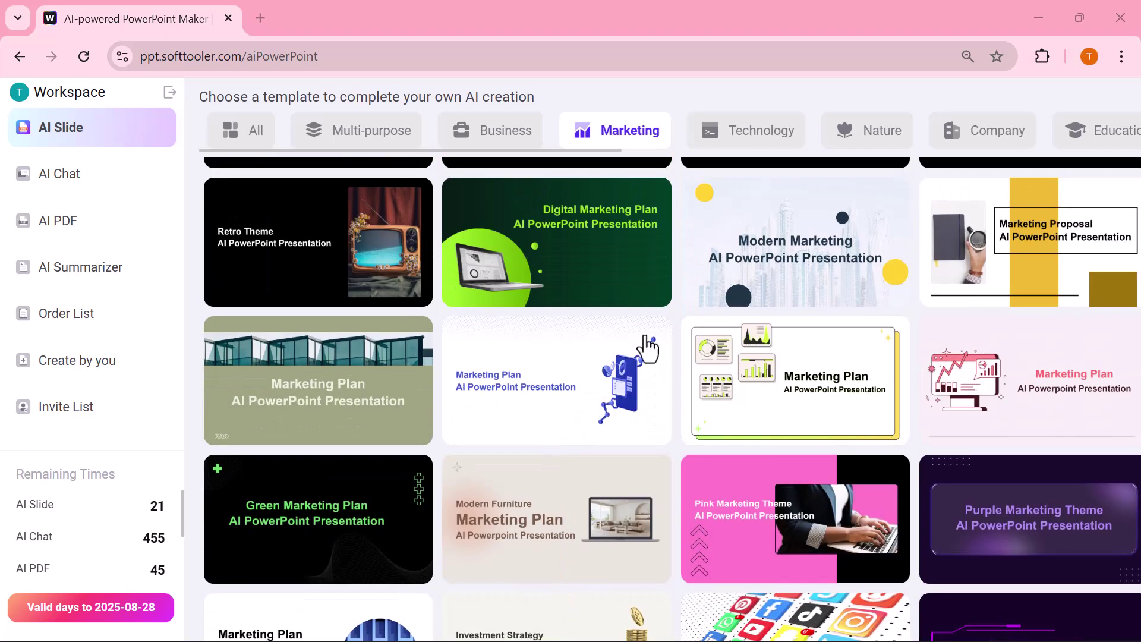
scroll(767, 367, down, 6)
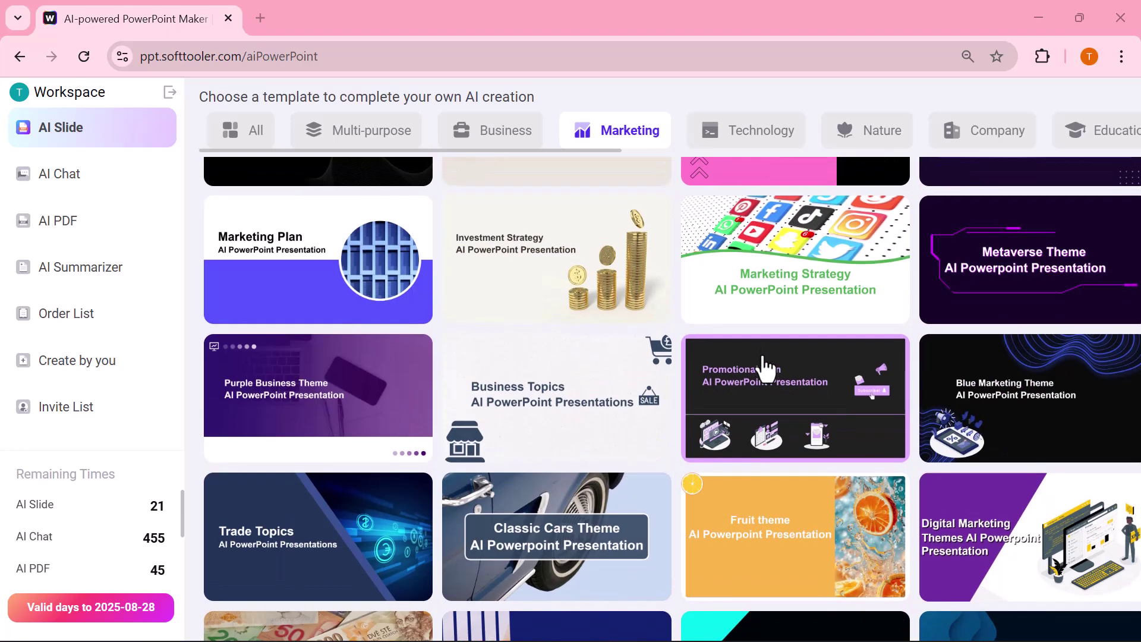
scroll(767, 367, down, 2)
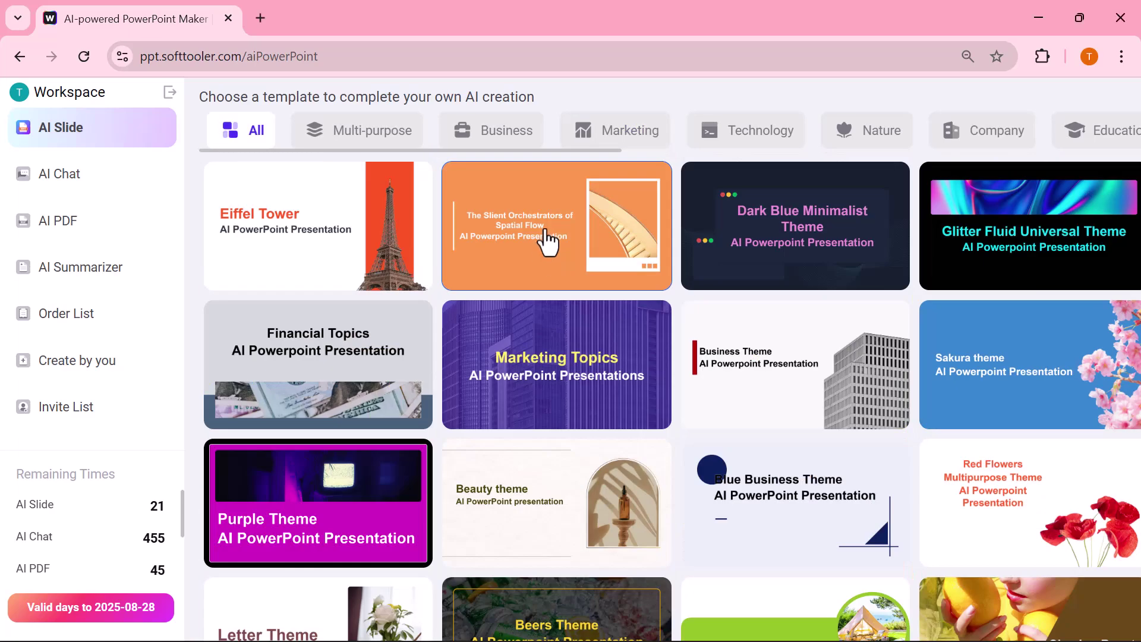
Preview the orange staircase template and create the presentation from it.
click(547, 240)
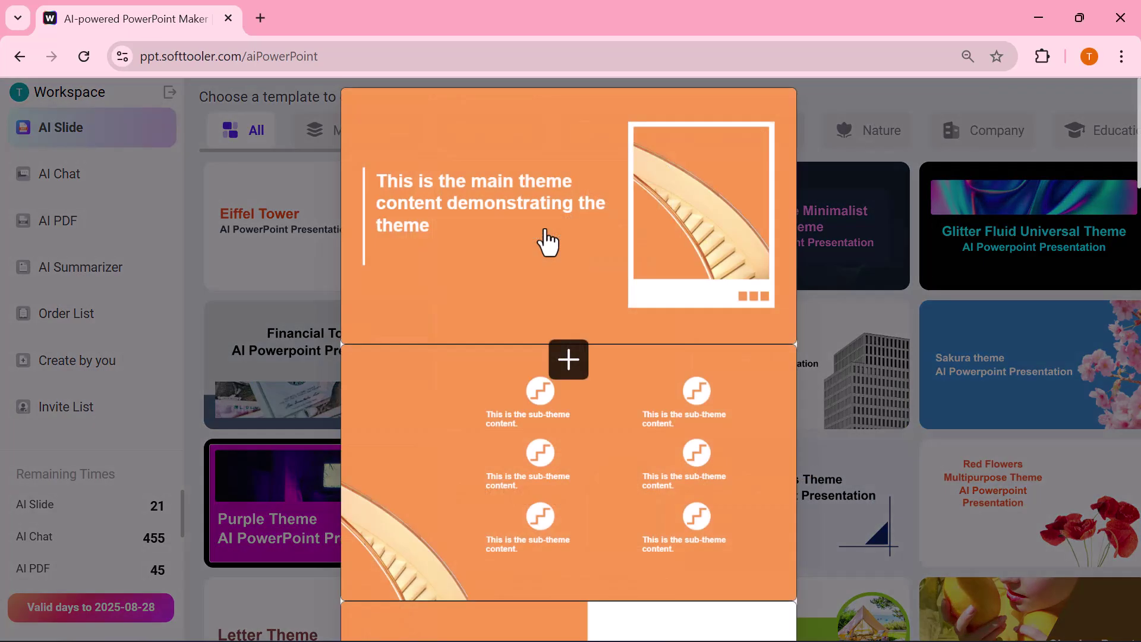
scroll(558, 315, down, 12)
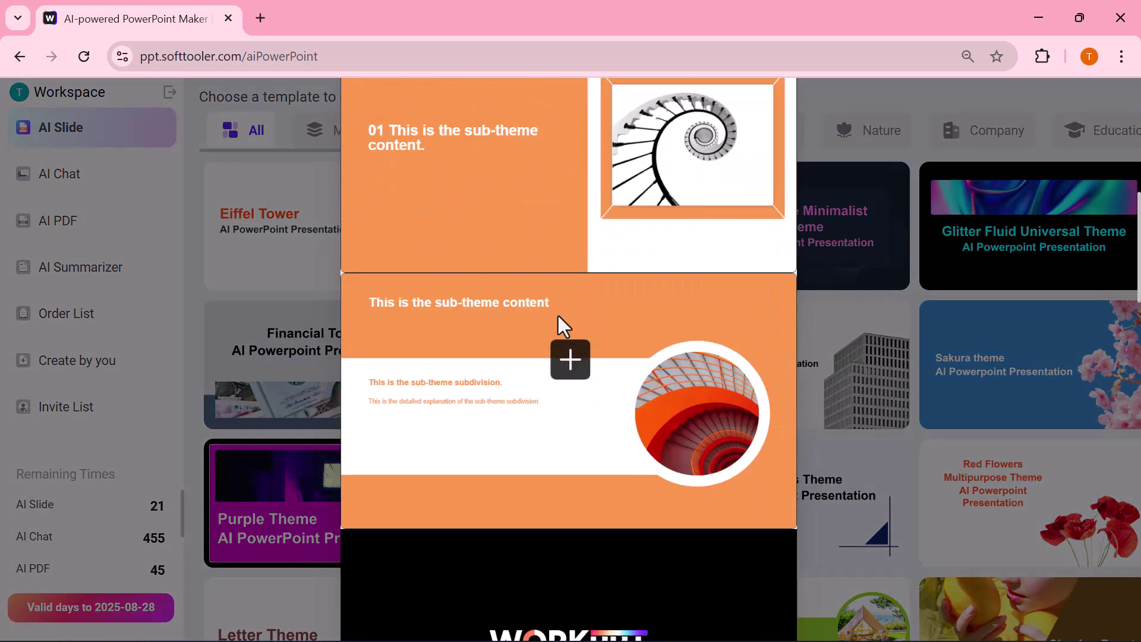
scroll(558, 315, down, 3)
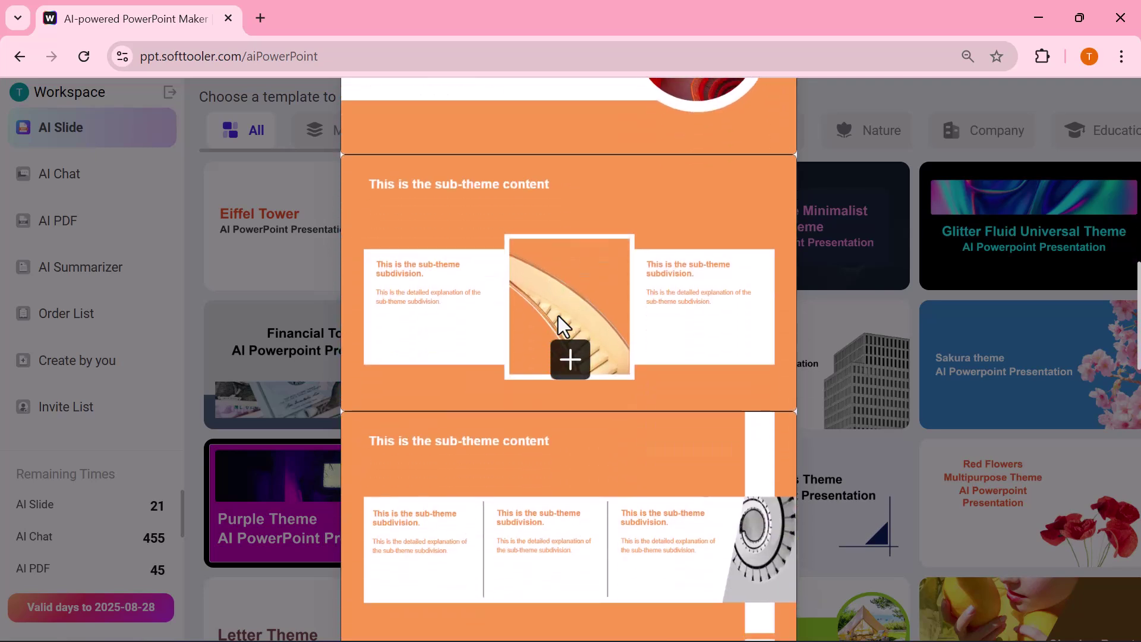
click(568, 359)
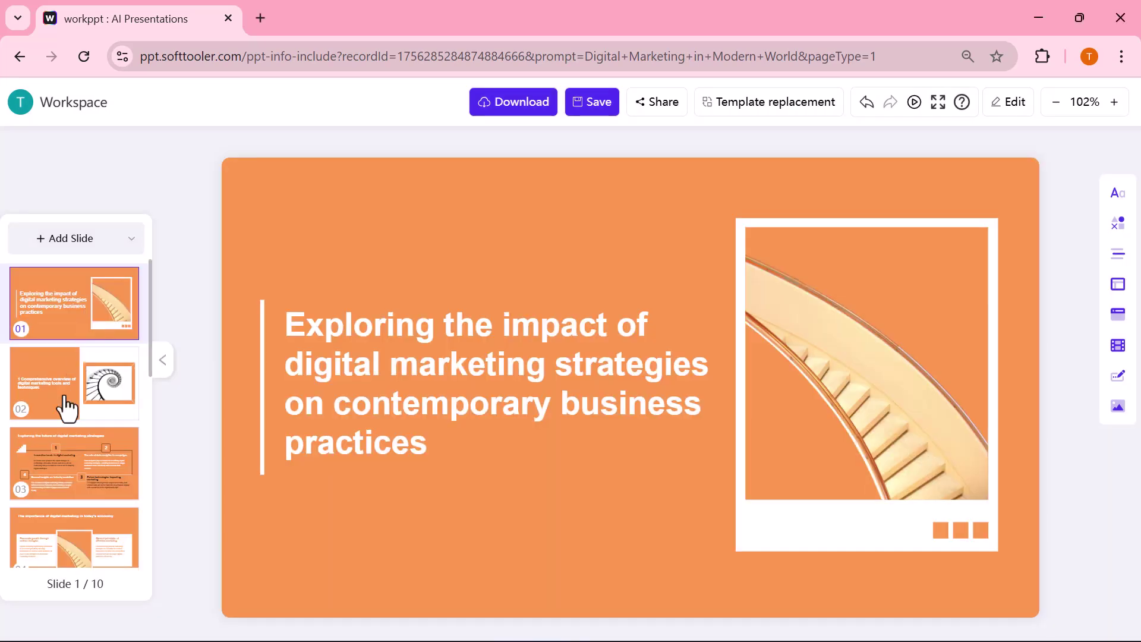
View slides 2, 8 and 9 of the finished deck, then return to slide 1.
click(67, 408)
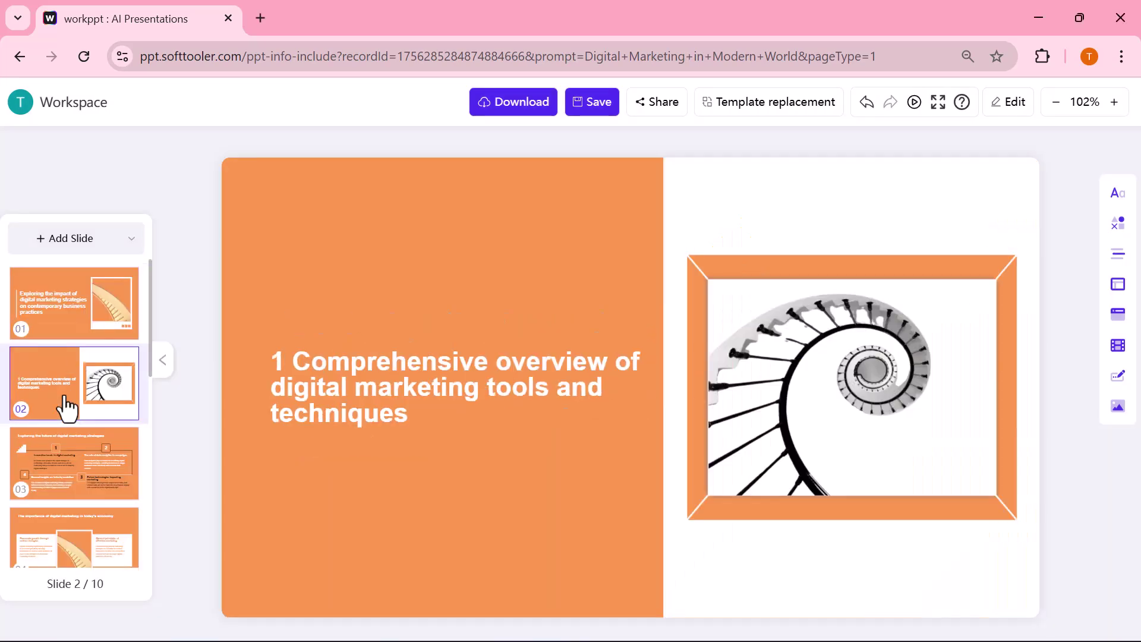
scroll(67, 408, down, 8)
click(67, 383)
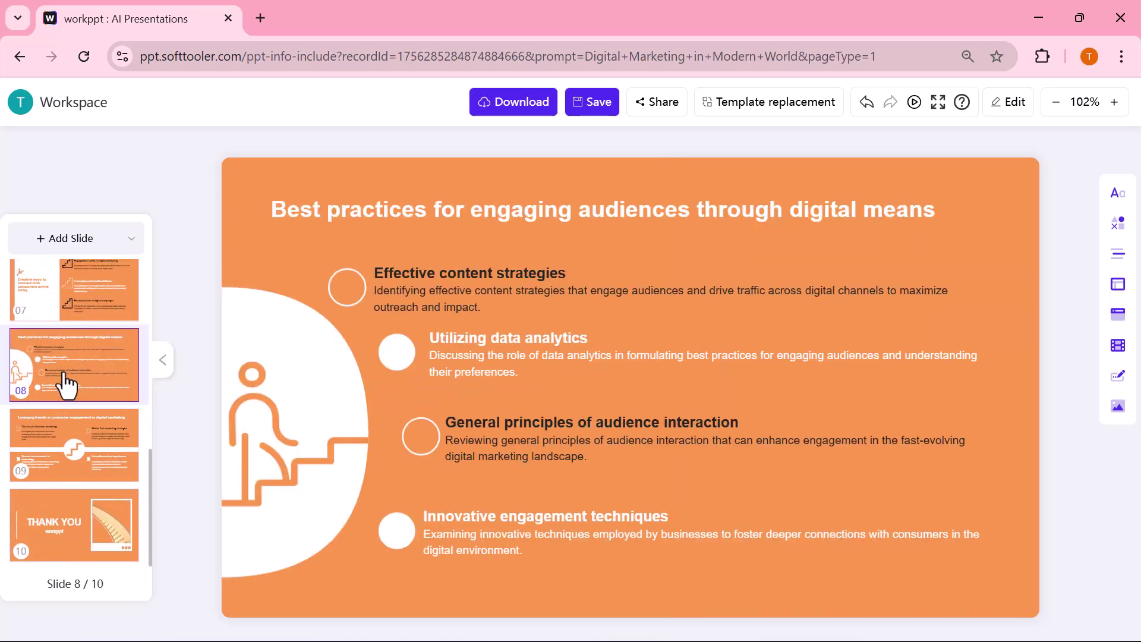
click(60, 475)
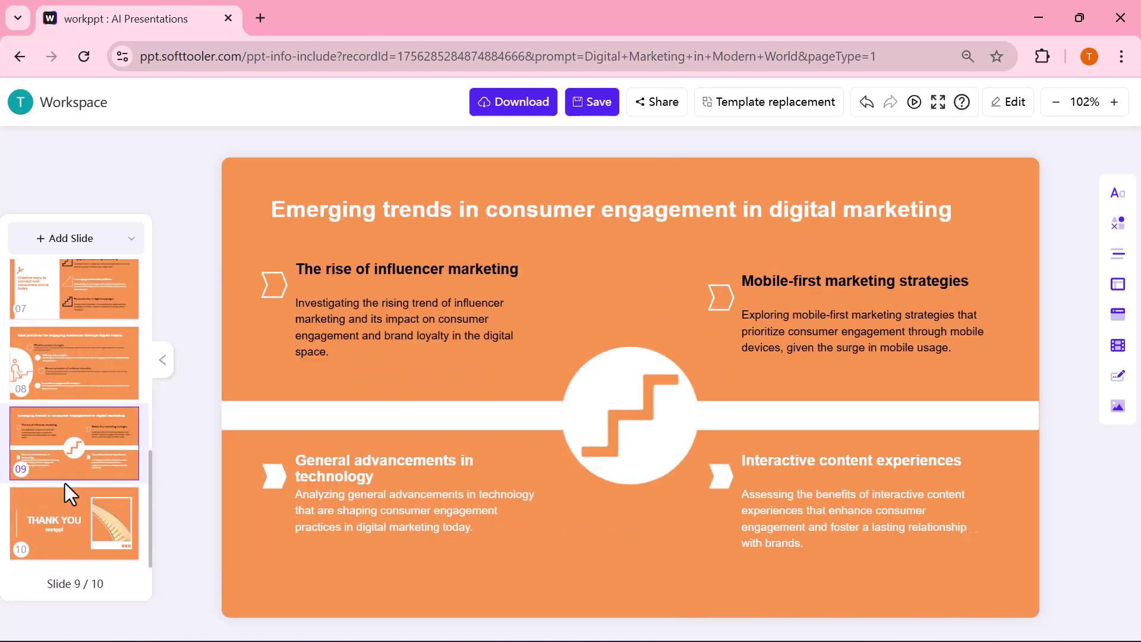
scroll(101, 359, up, 8)
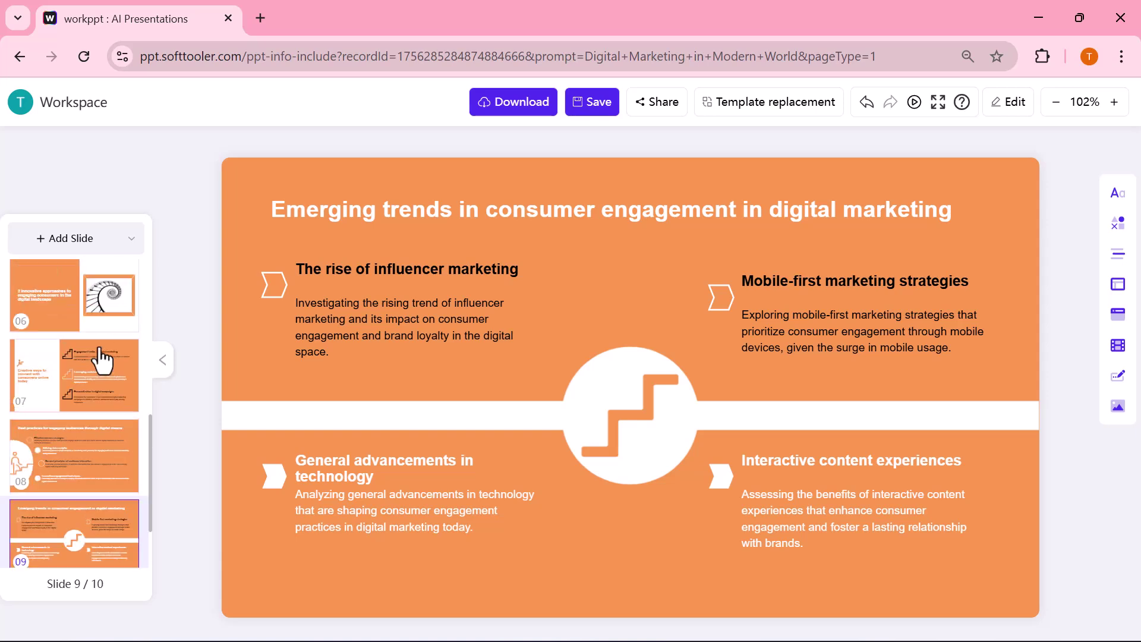
click(85, 296)
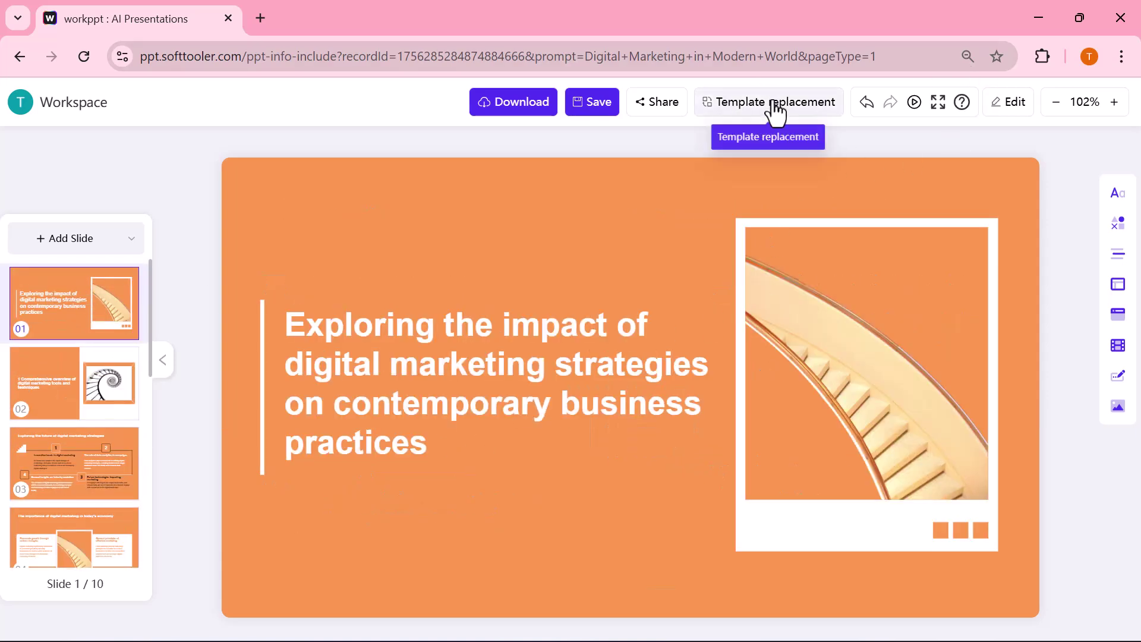
Select 'Exploring the impact of', make it italic and set its font to Microsoft YaHei.
click(288, 327)
drag(102, 327, 448, 332)
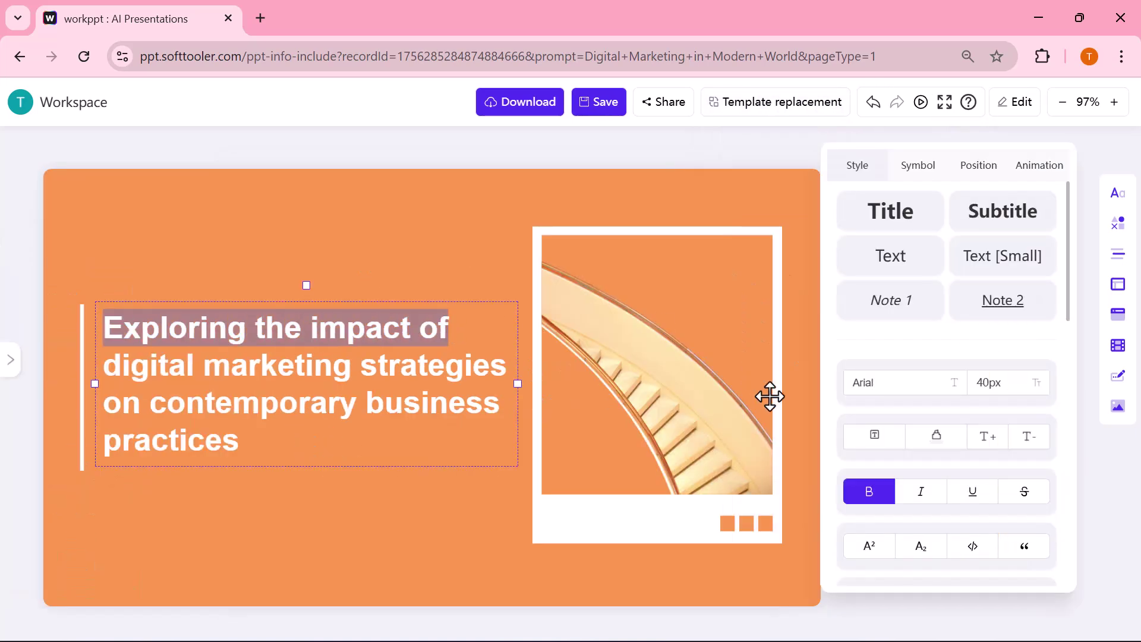
click(923, 498)
click(972, 500)
click(1015, 502)
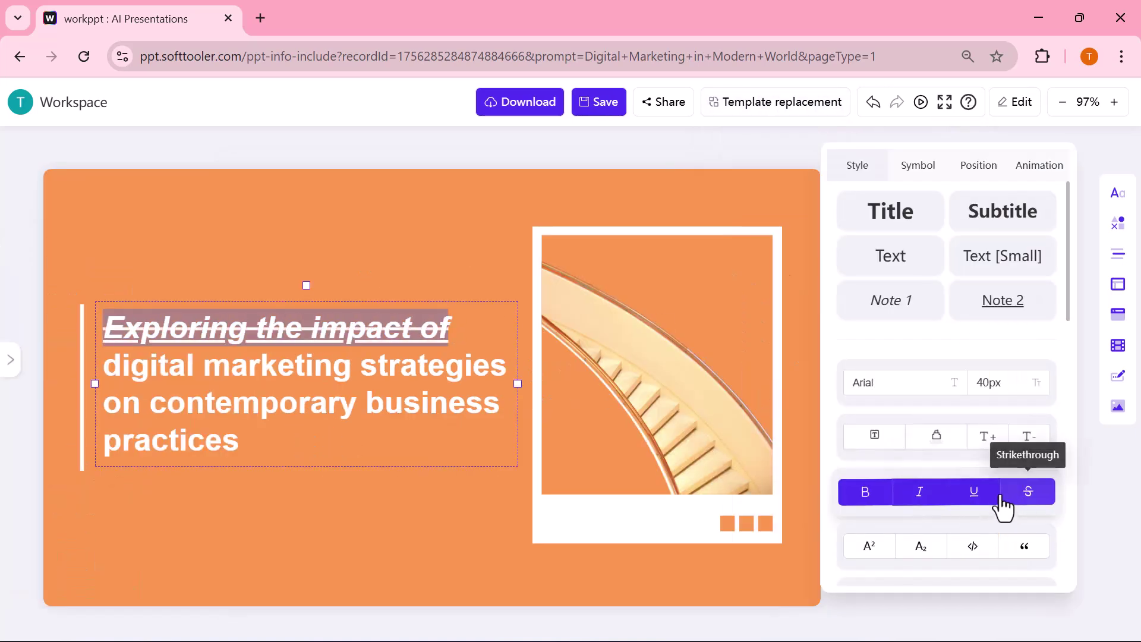
click(971, 503)
click(1027, 501)
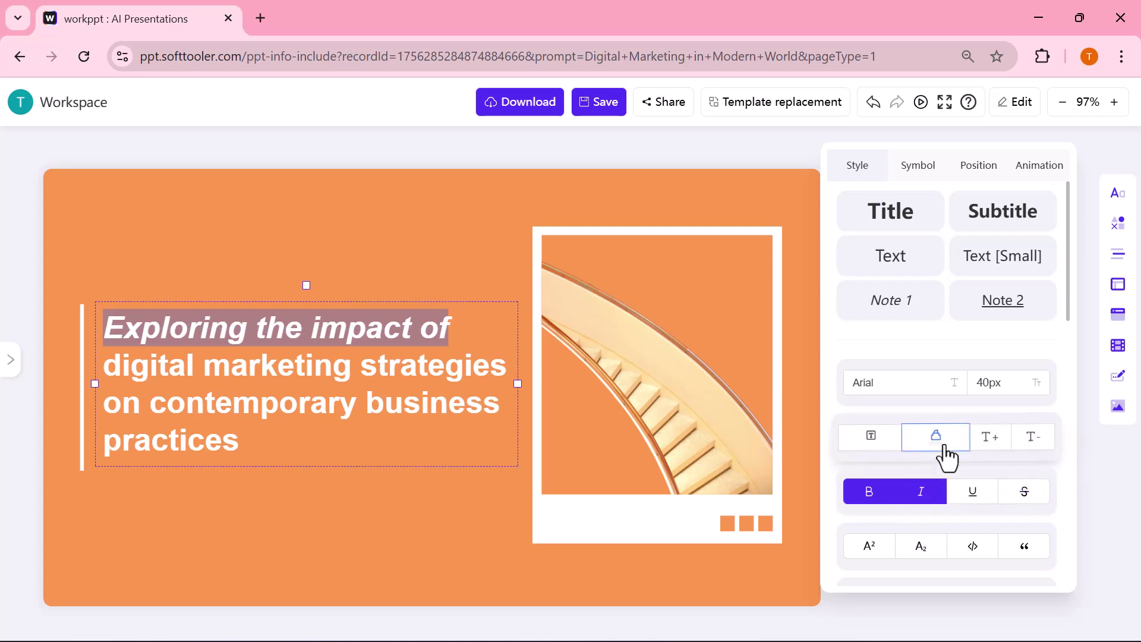
click(954, 392)
click(897, 469)
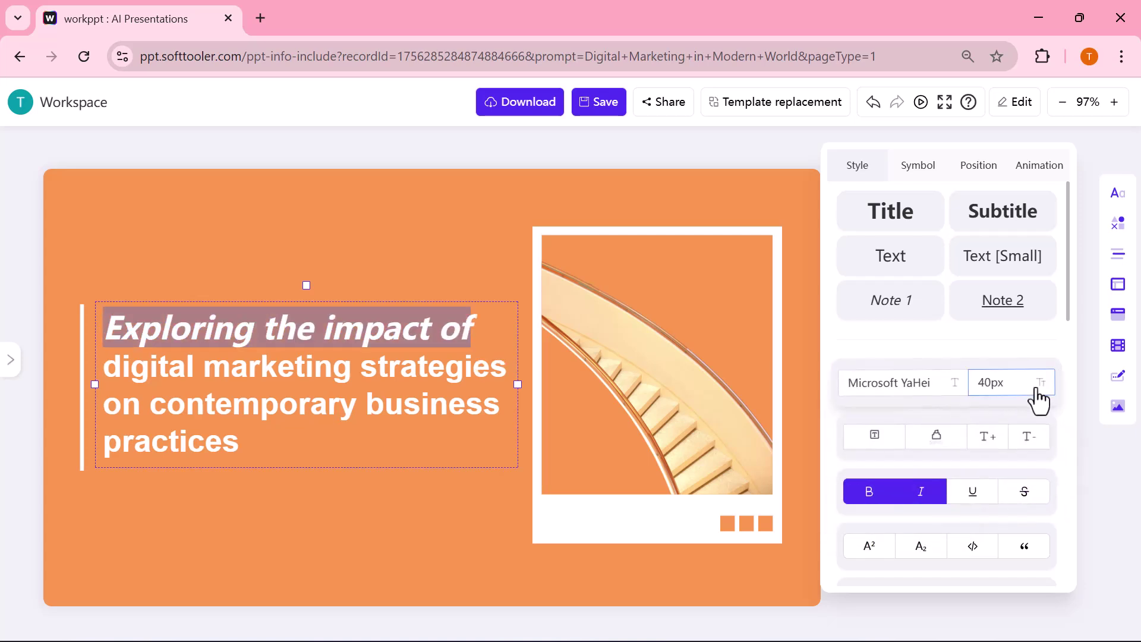
Give the selected words the Title text style and red (E2534D) colour.
click(891, 228)
click(964, 231)
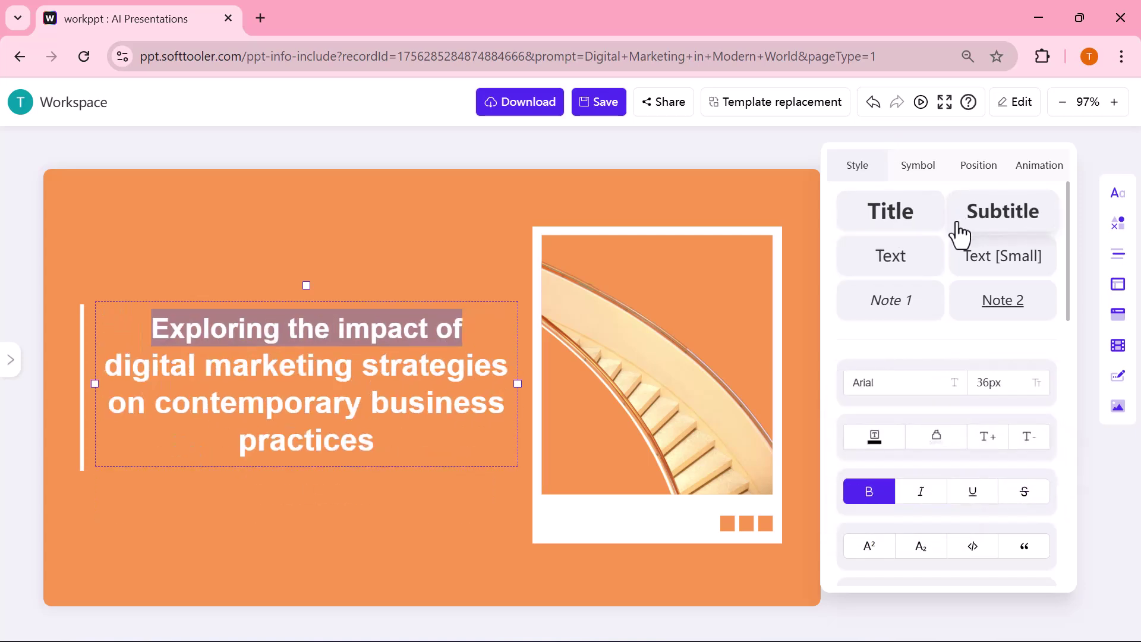
click(890, 255)
click(889, 215)
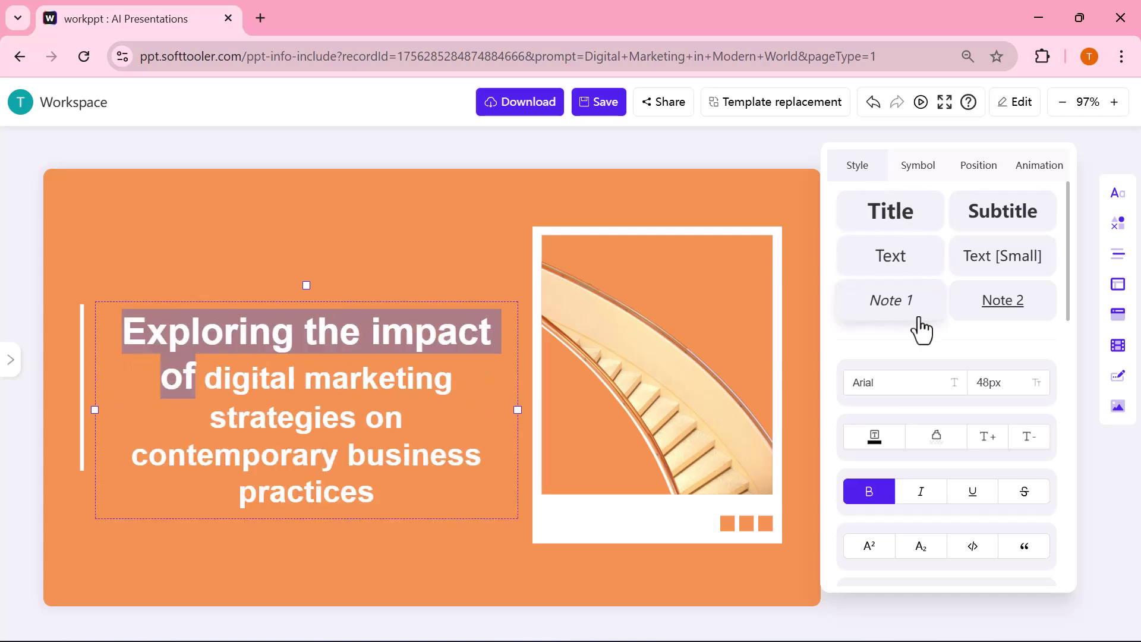
click(874, 438)
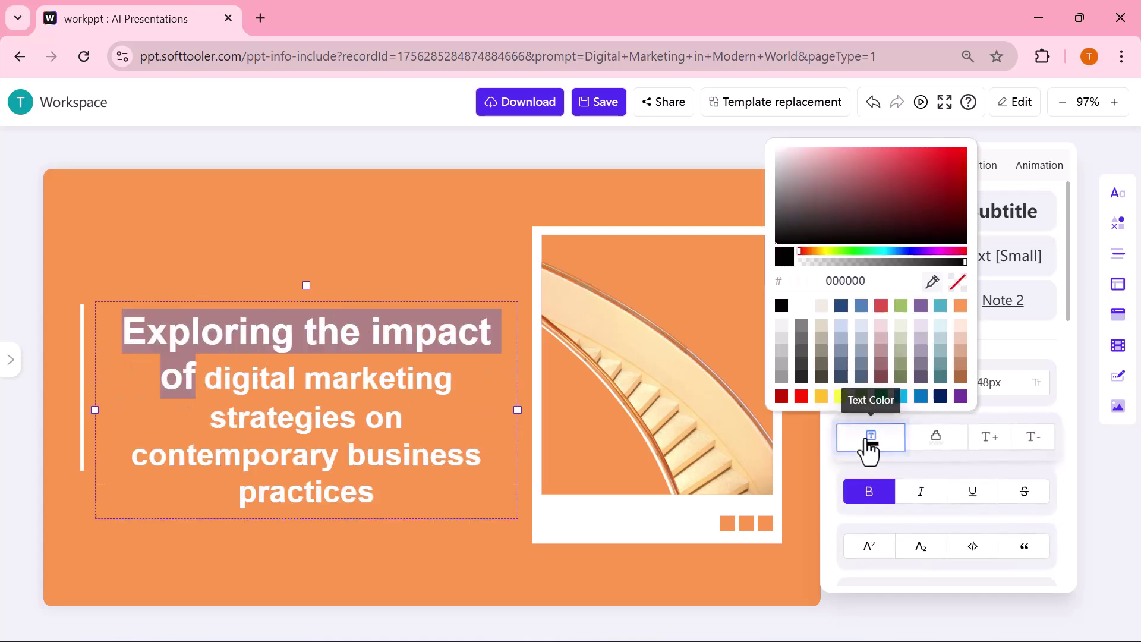
click(843, 328)
click(882, 307)
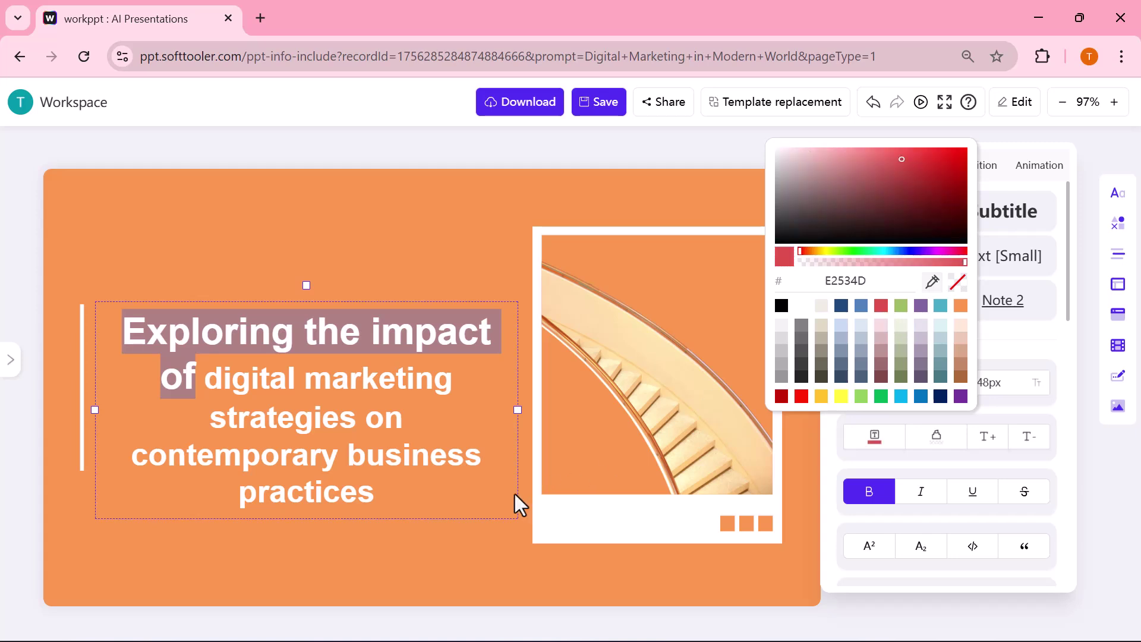
Replace the word 'on' after strategies with 'on the' in the title.
click(499, 430)
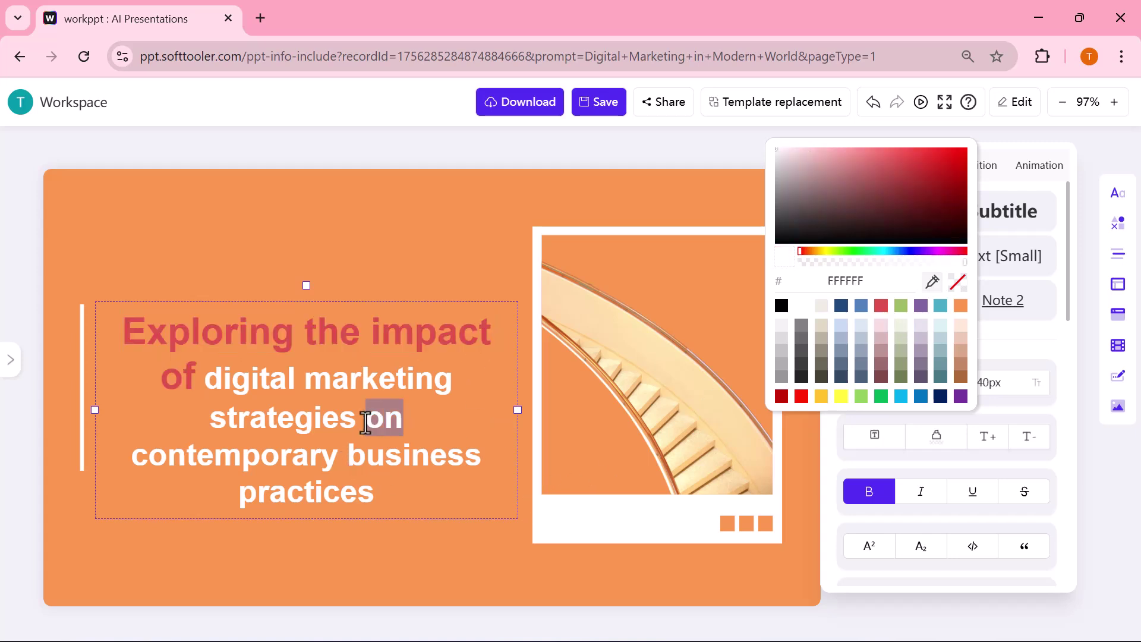
key(BackSpace)
text(on the)
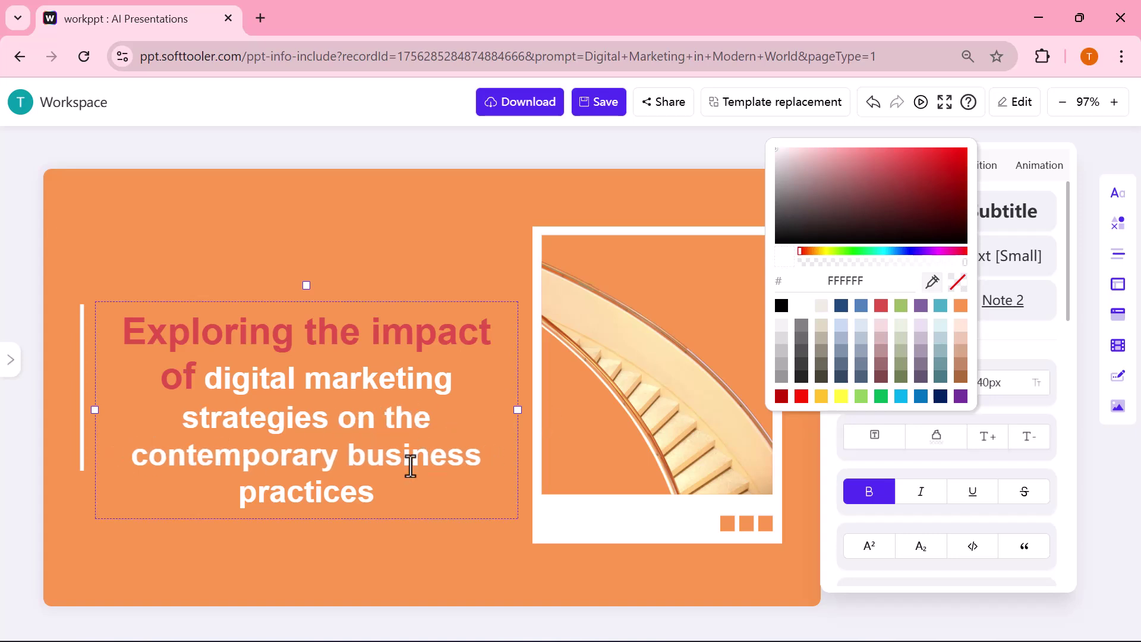
click(678, 195)
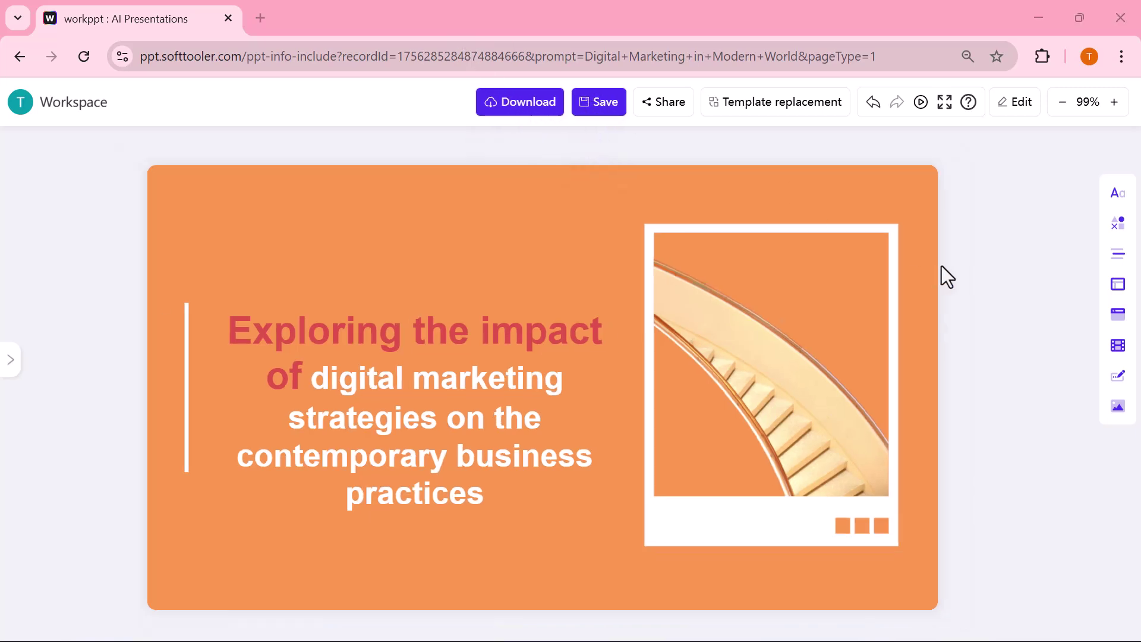
Go back to the title-entry page and upload the Advancements_in_AI_Technology_encrypted file.
key(alt+Left)
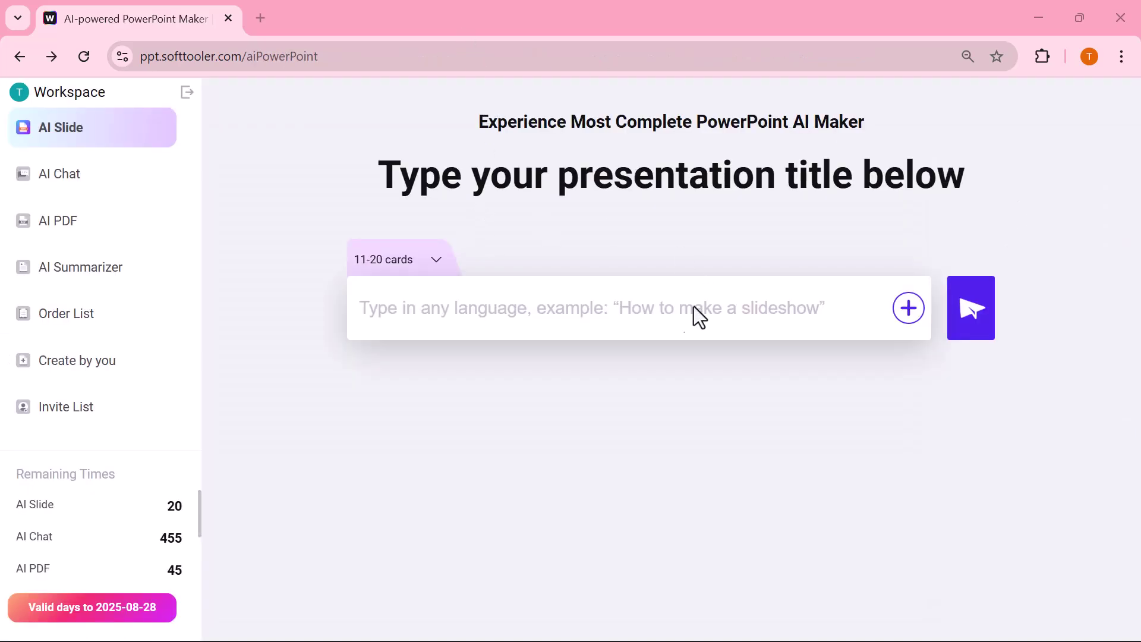
click(657, 441)
click(478, 208)
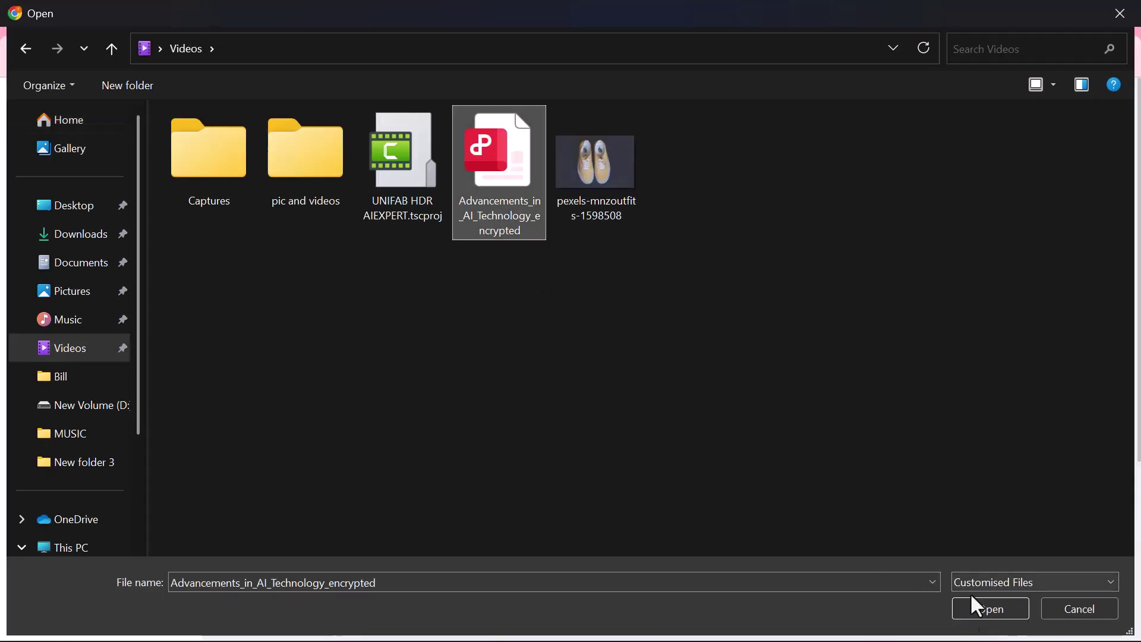
click(979, 615)
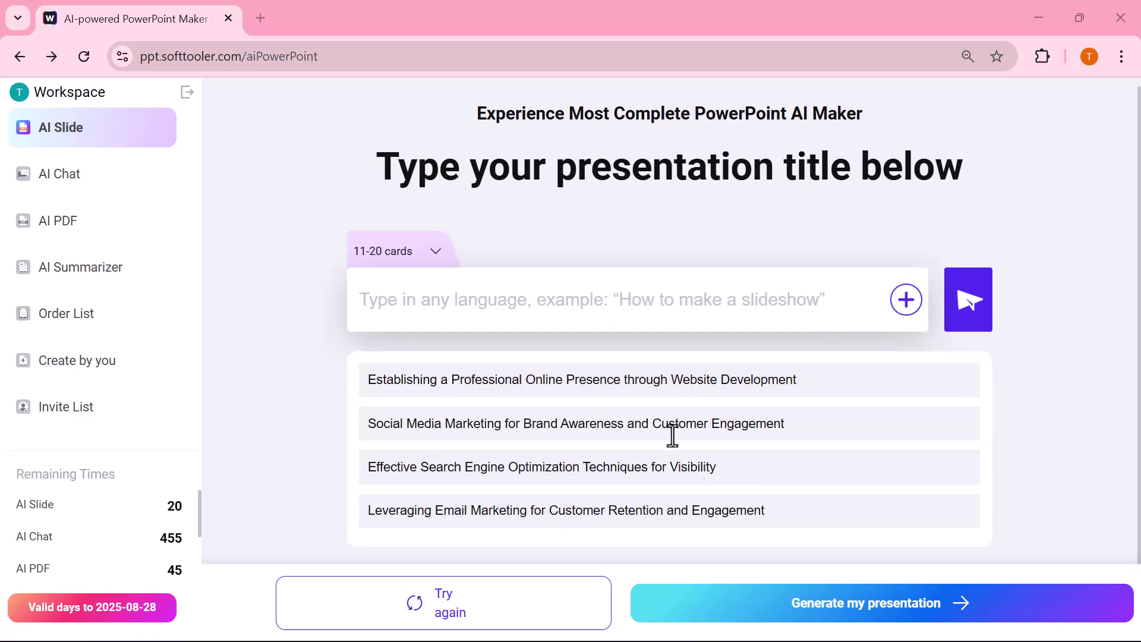
Generate the deck using the green Camping Theme template.
click(766, 615)
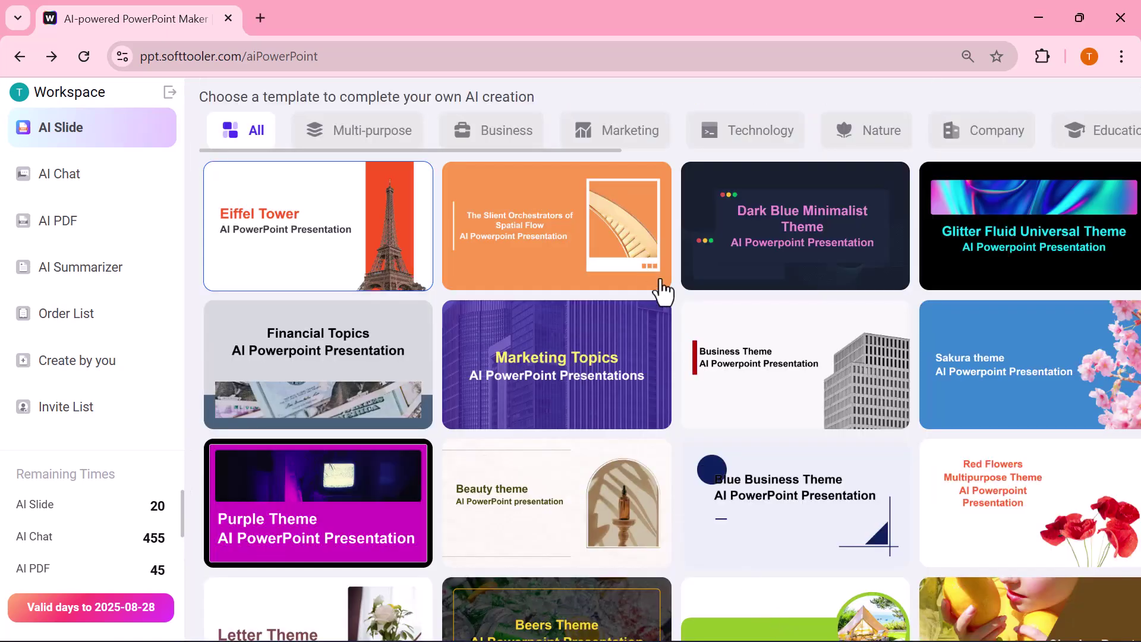
scroll(663, 292, down, 10)
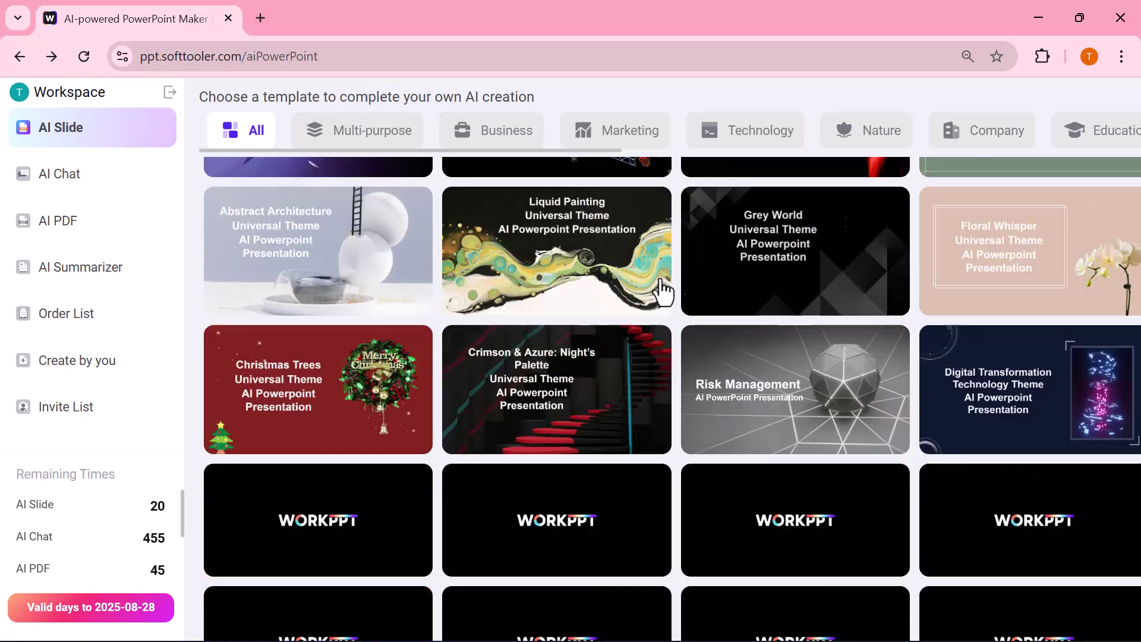
scroll(663, 291, down, 3)
scroll(663, 291, up, 8)
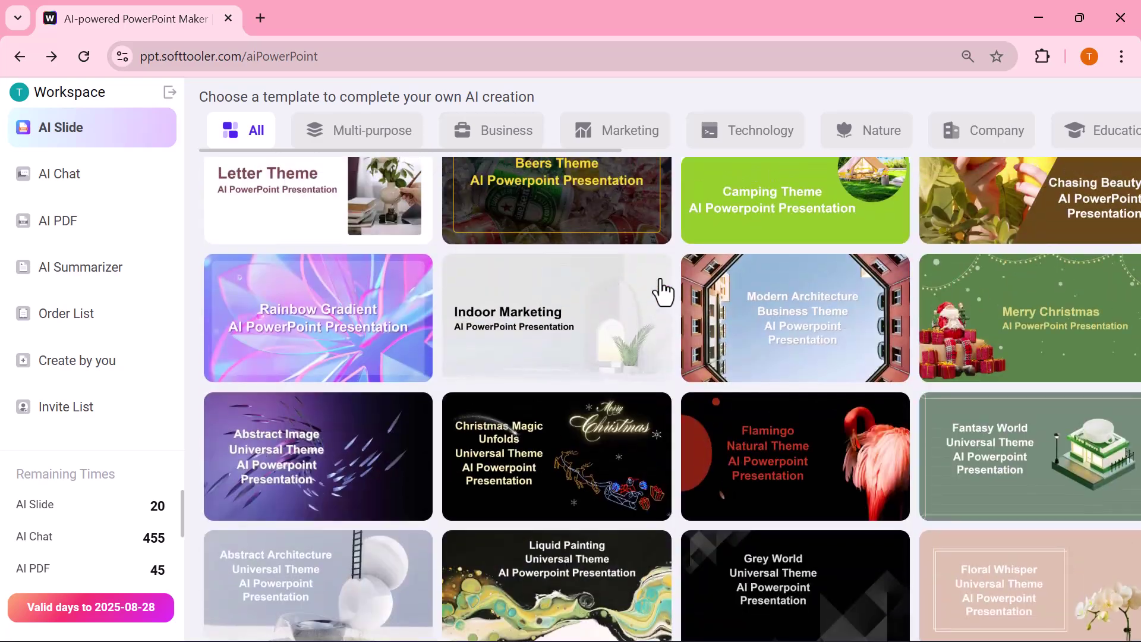
scroll(662, 291, up, 2)
click(762, 300)
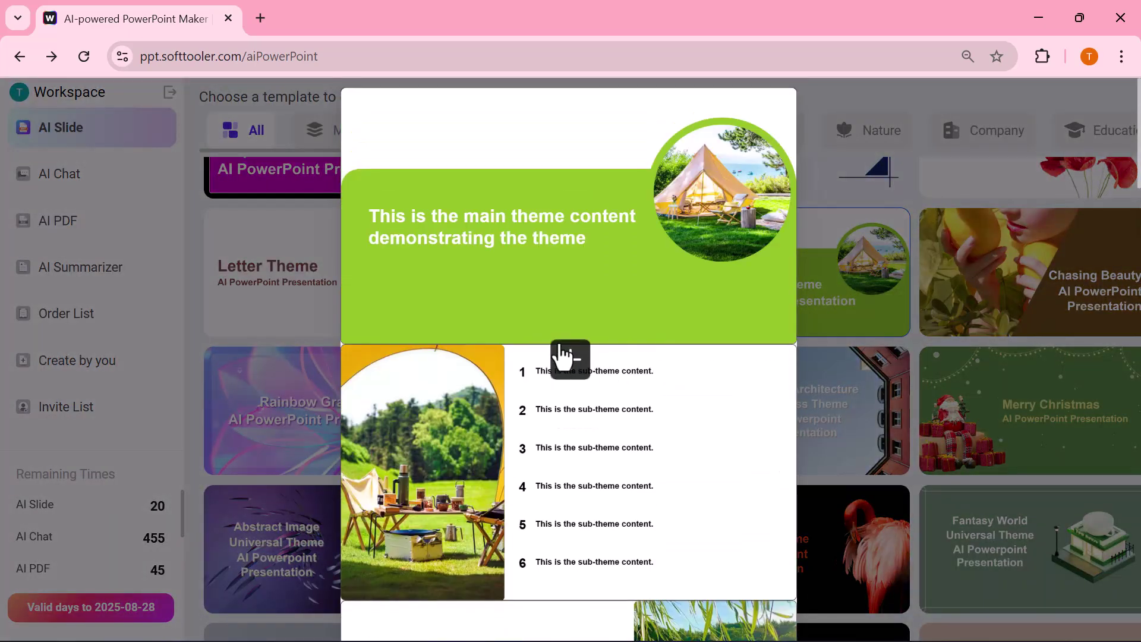
click(563, 357)
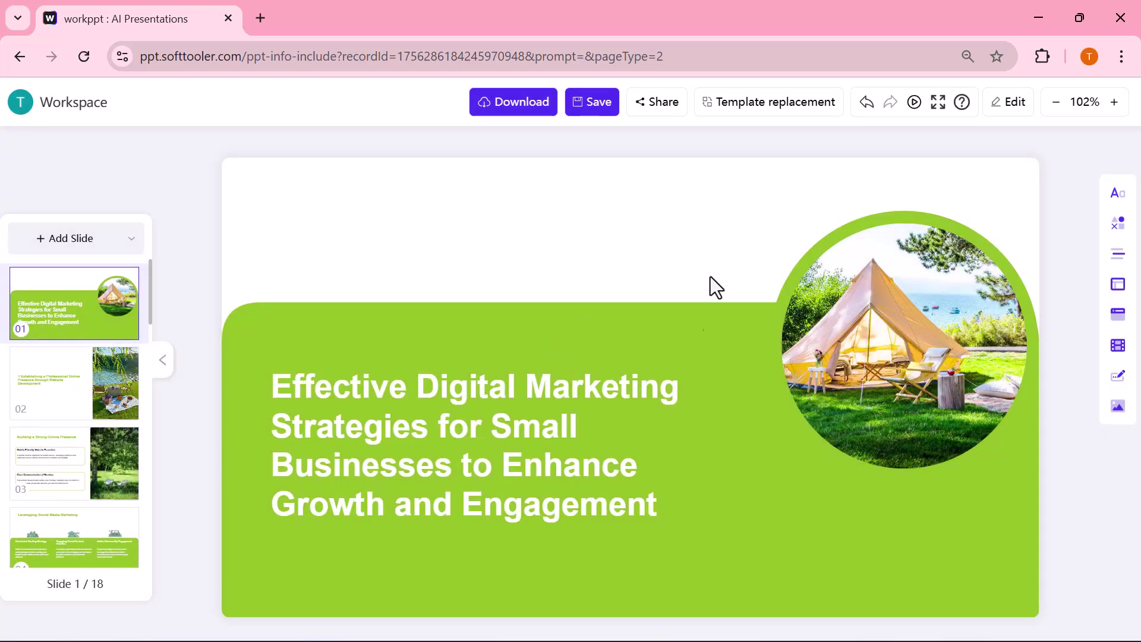
Scroll through the 18 slides, save the deck and bring up the PPTX export options.
scroll(635, 394, down, 4)
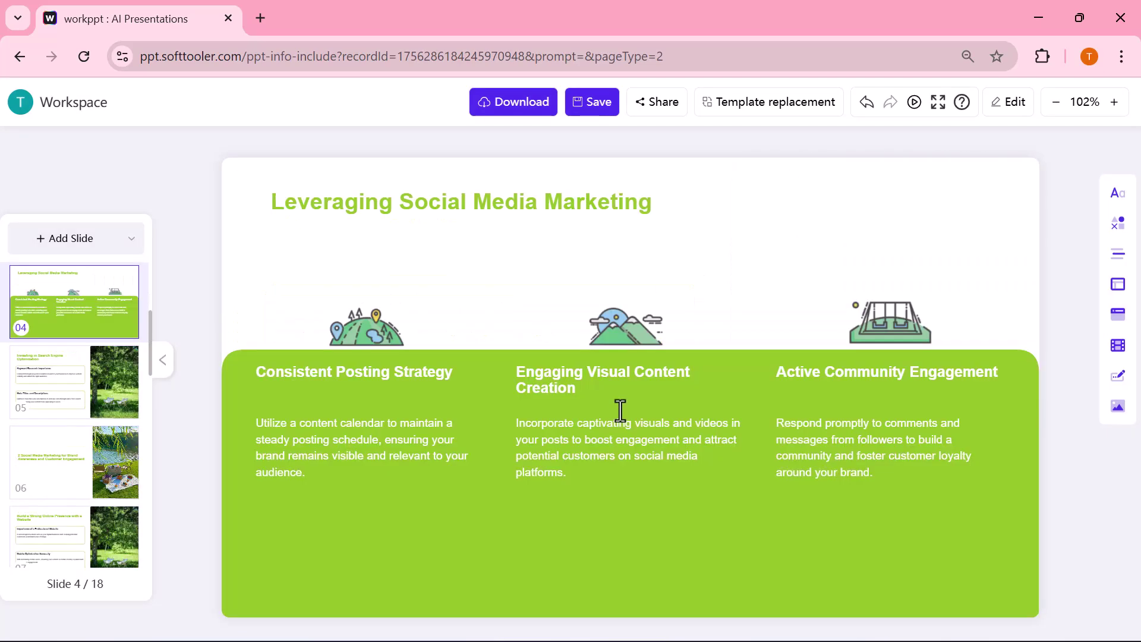
scroll(509, 409, down, 4)
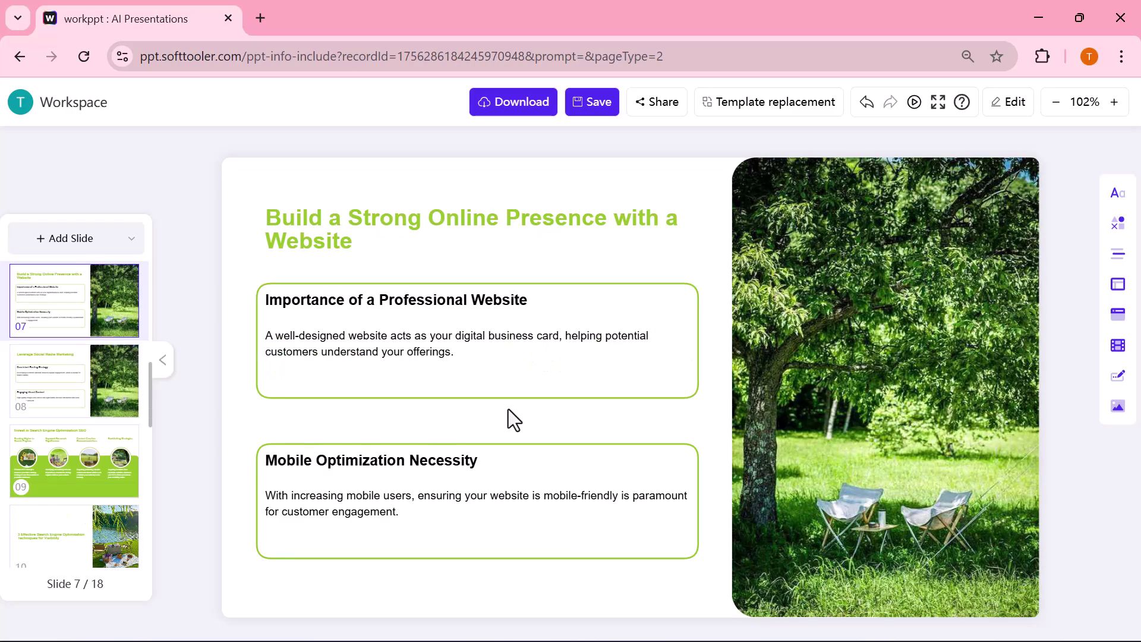
scroll(508, 409, down, 6)
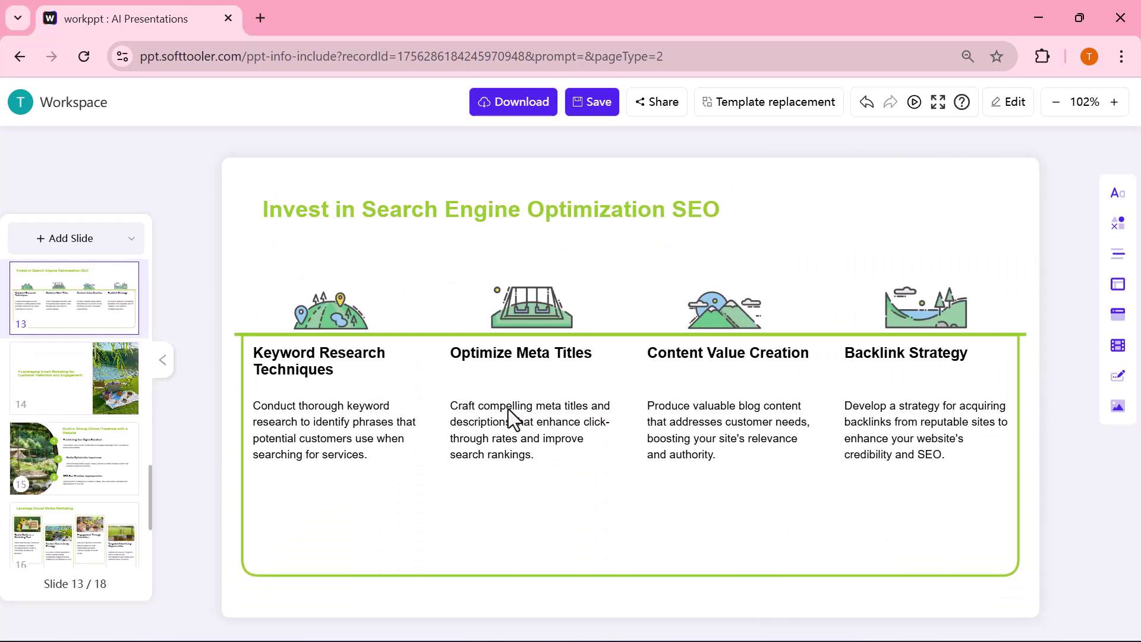
scroll(92, 311, up, 15)
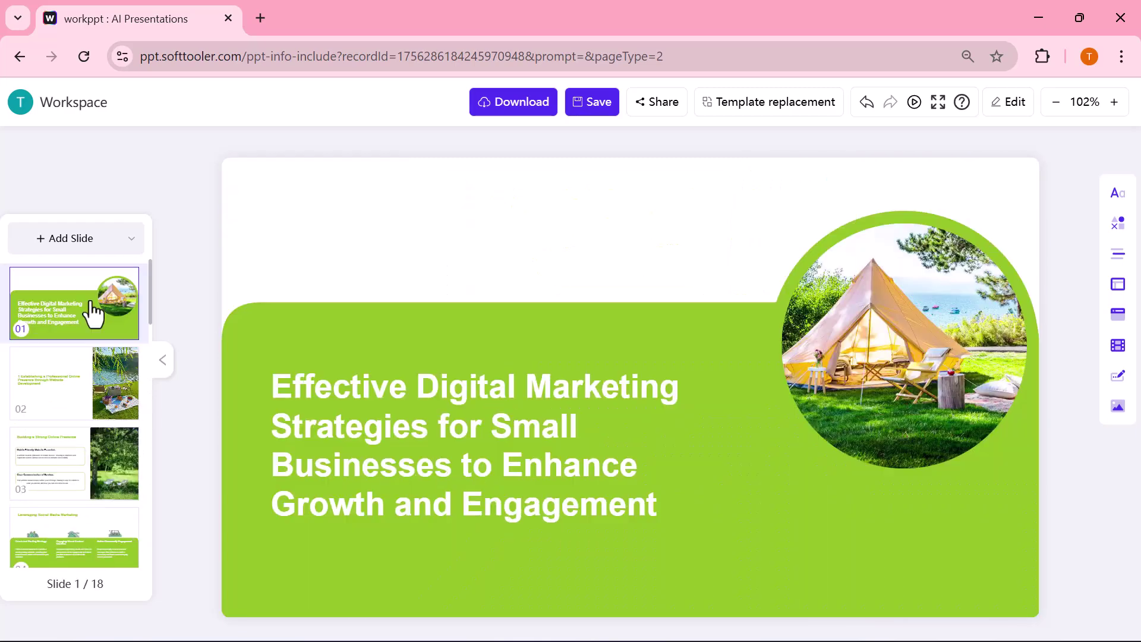
click(594, 105)
click(623, 386)
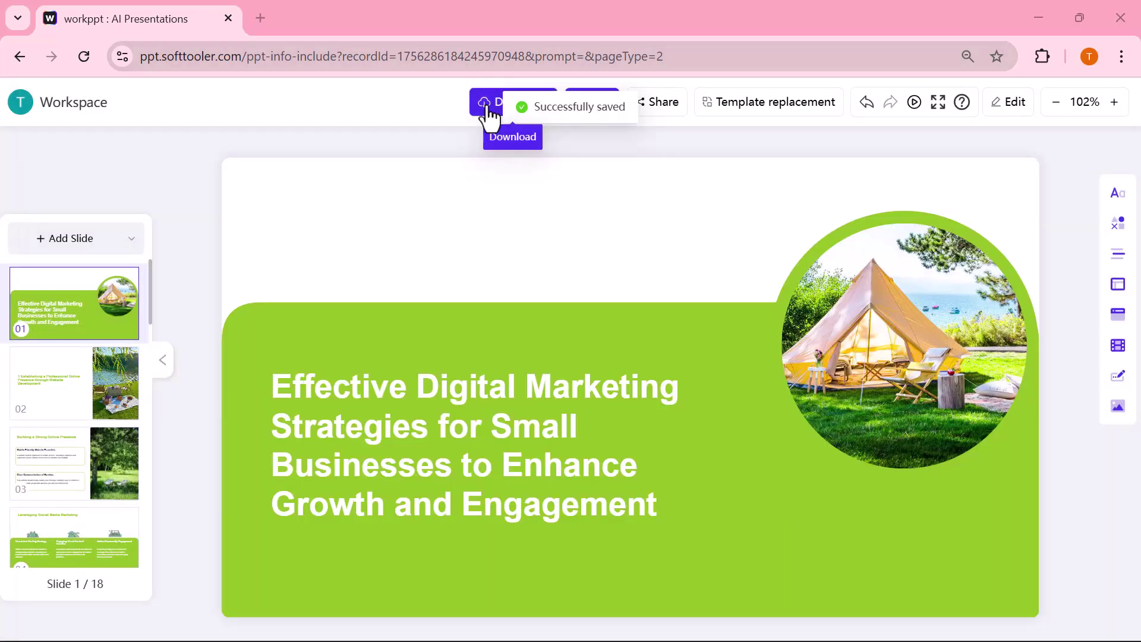
click(489, 114)
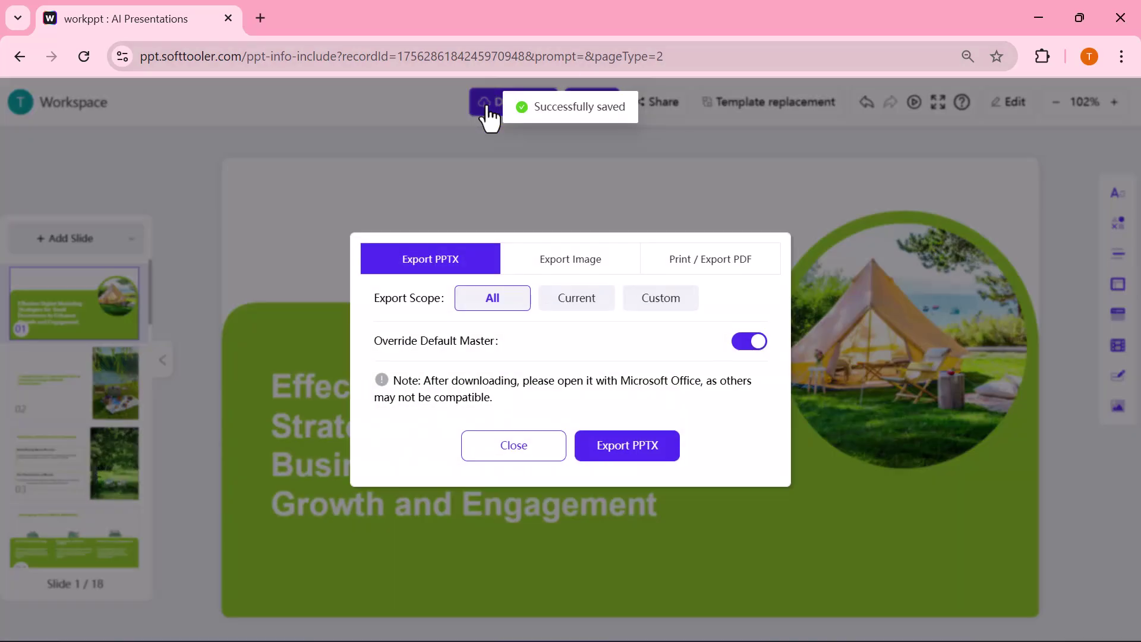
Ask AI Chat 'benefit of digital marketing' and scroll through its twelve-point reply.
key(alt+Left)
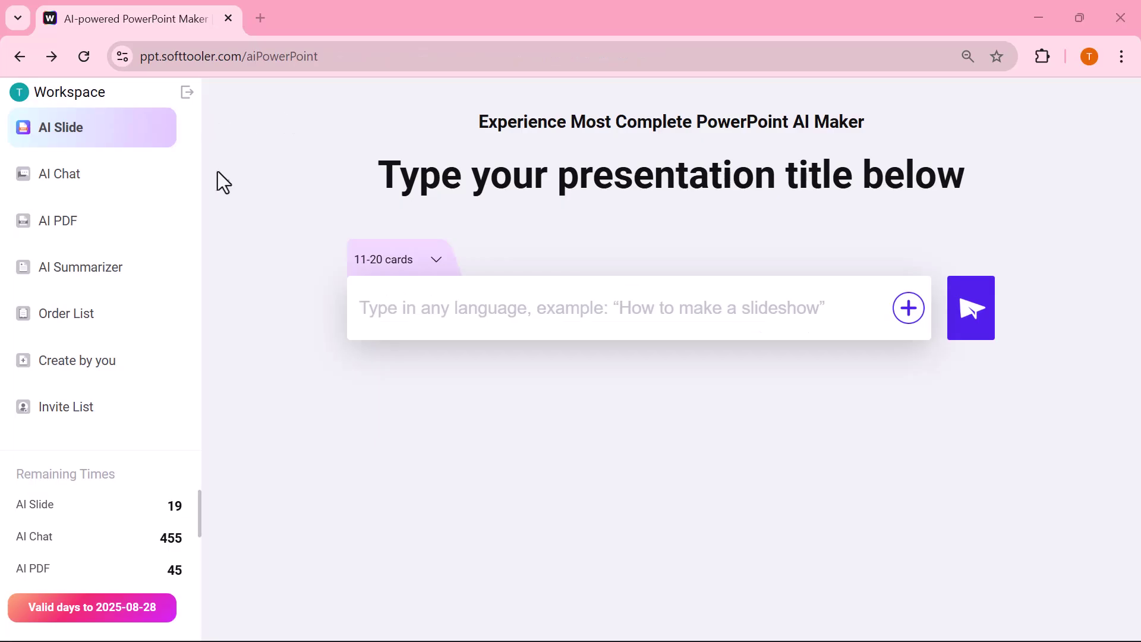
click(73, 200)
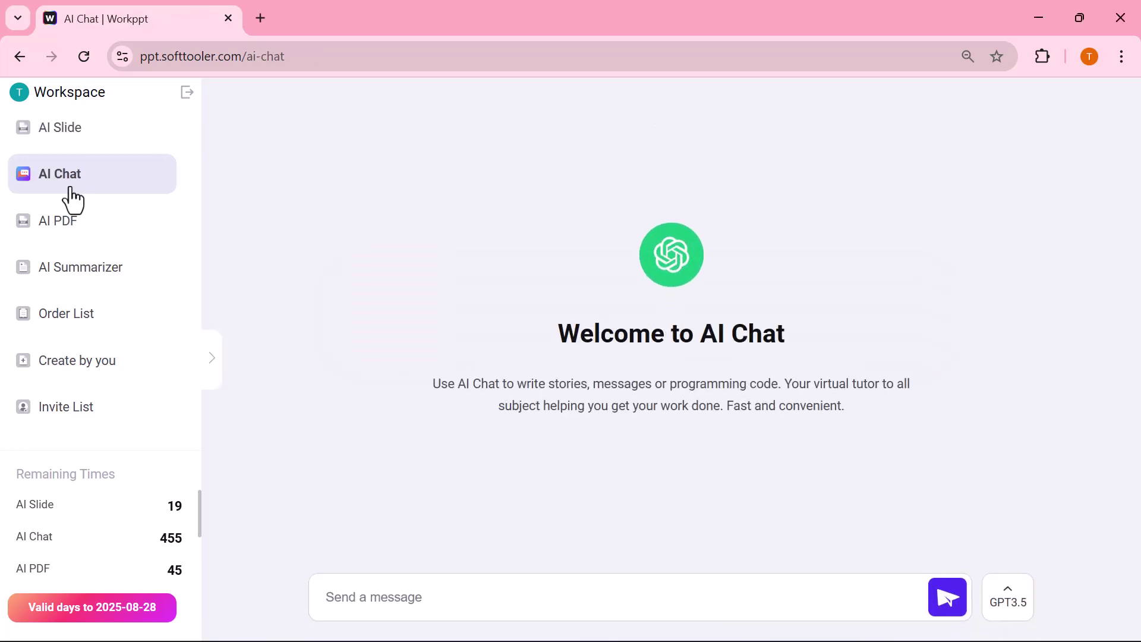
click(495, 599)
text(benefi)
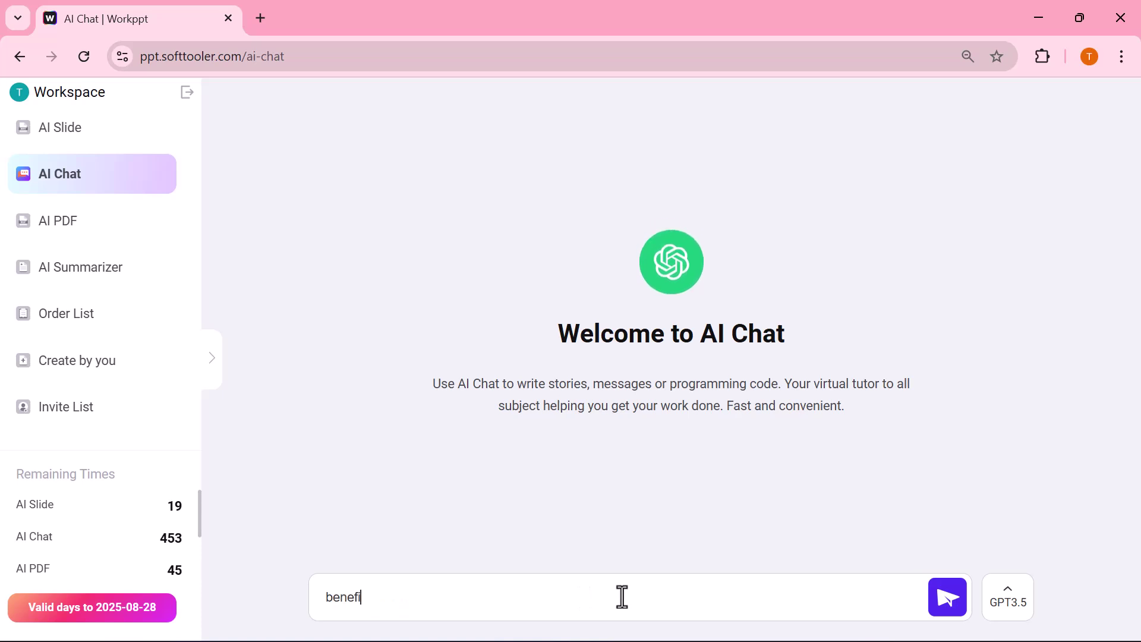
text(t of digital marketing)
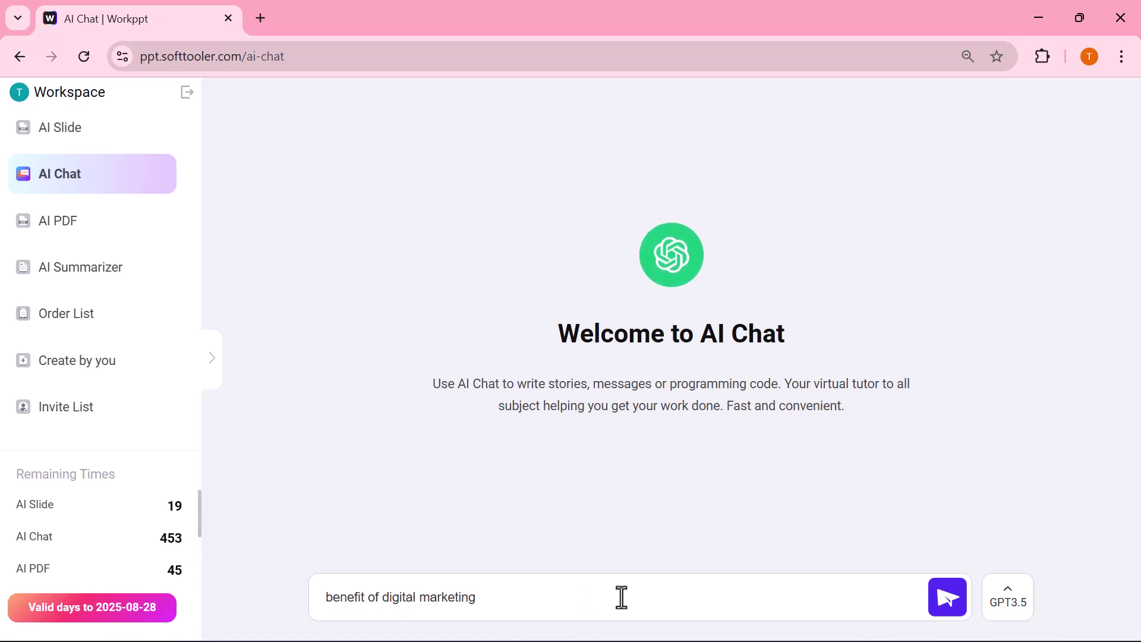
key(Return)
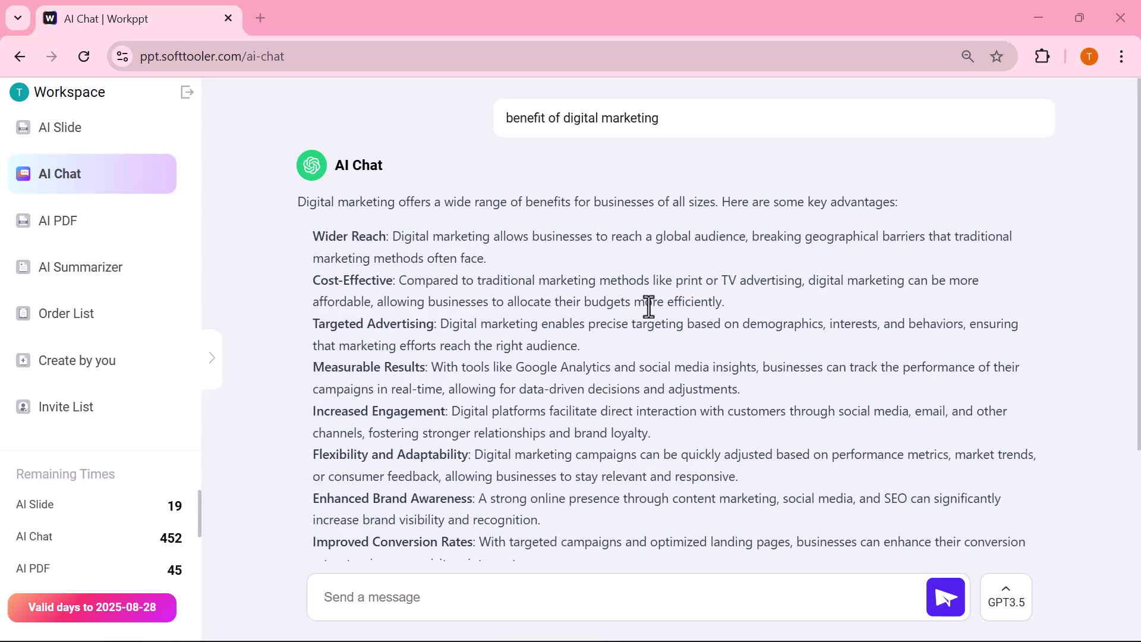
scroll(470, 327, down, 2)
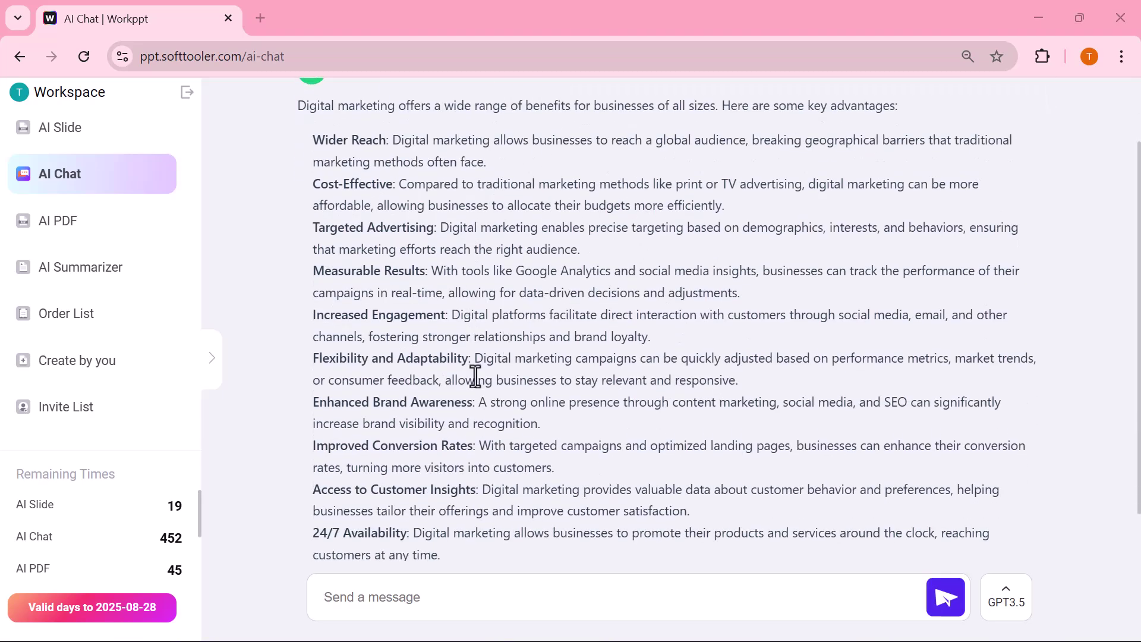
scroll(496, 383, down, 3)
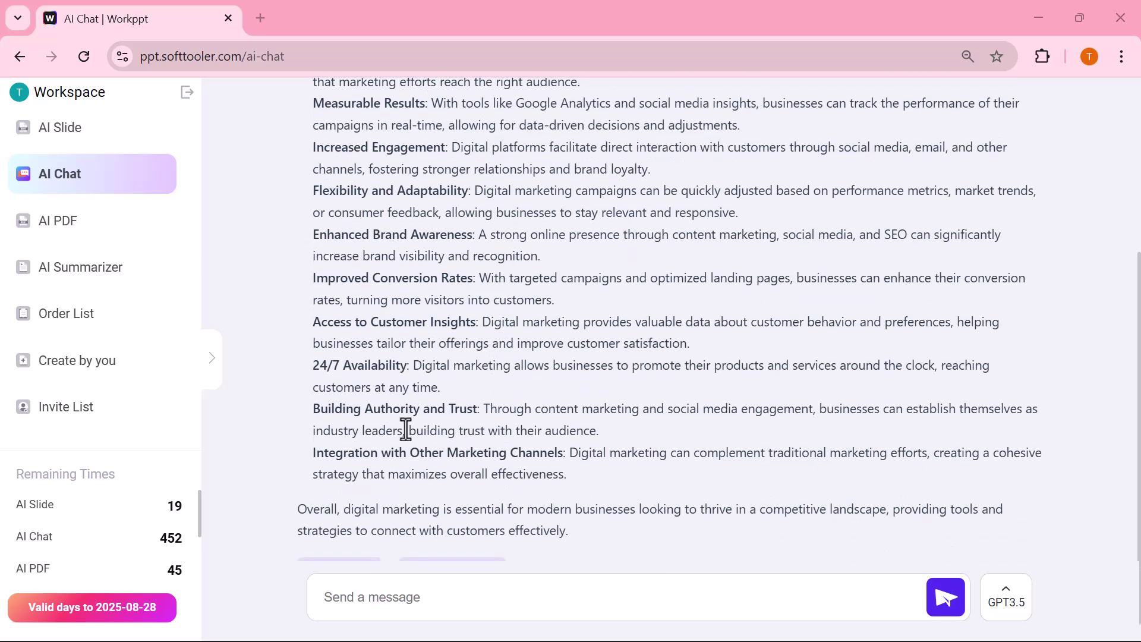
scroll(461, 415, down, 1)
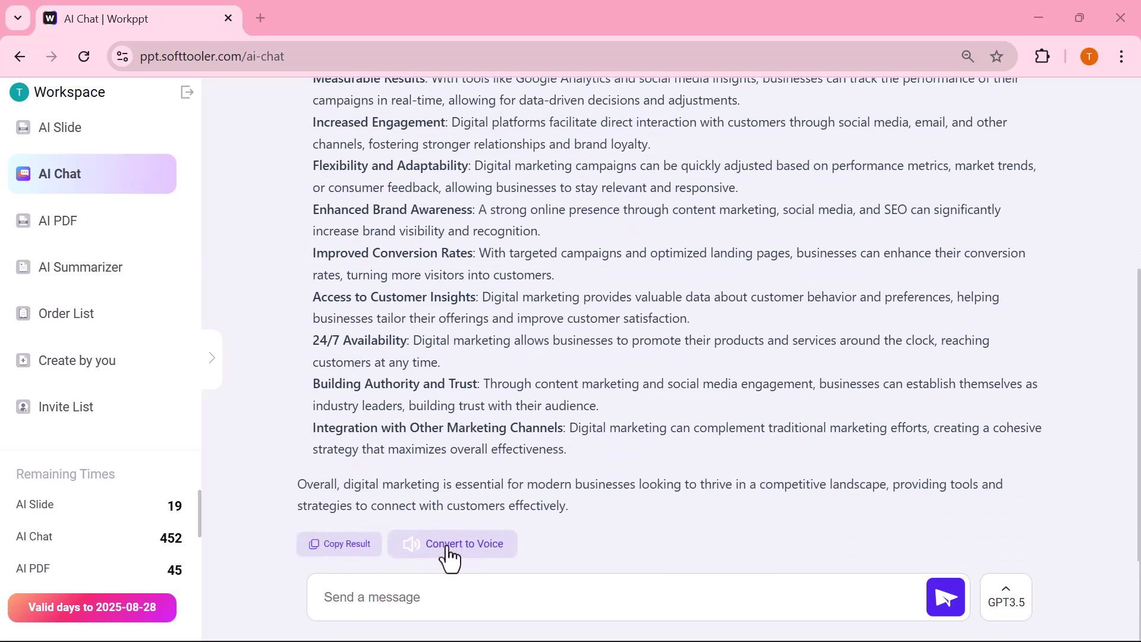
scroll(461, 426, up, 5)
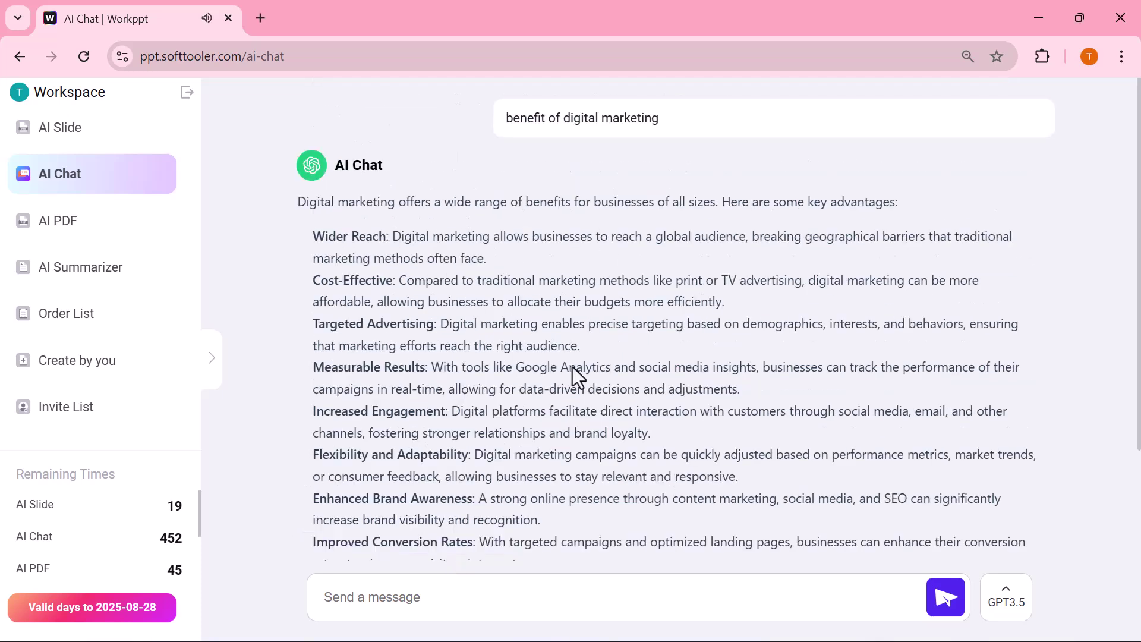
Convert DIGITAL MARKETING.pdf to PNG images with PDF to Image and download the zip.
click(65, 242)
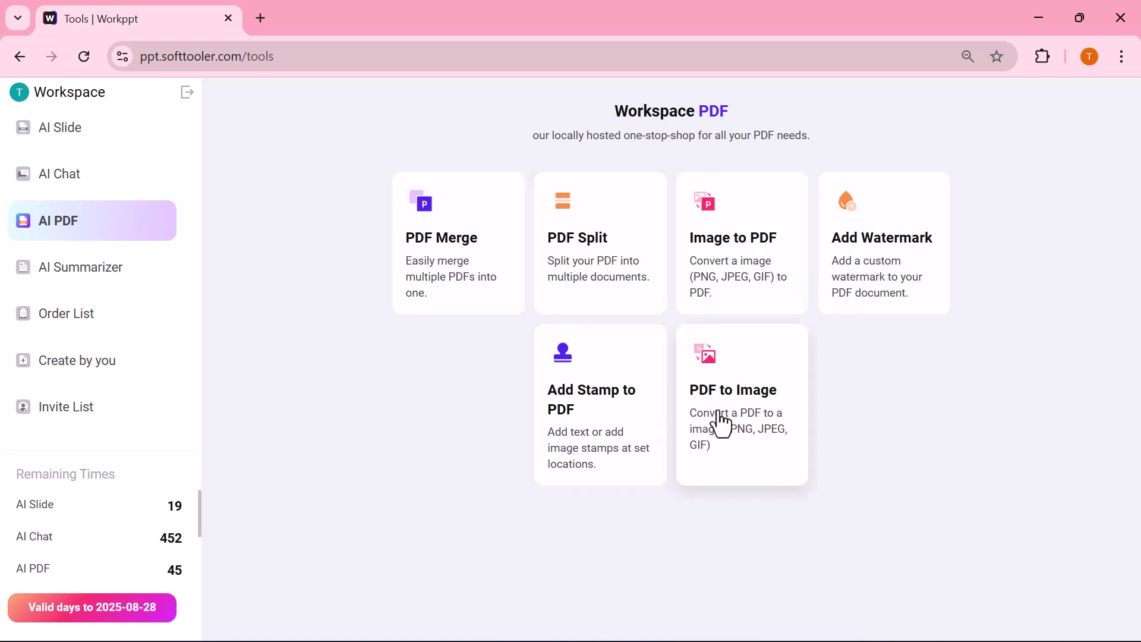
click(745, 406)
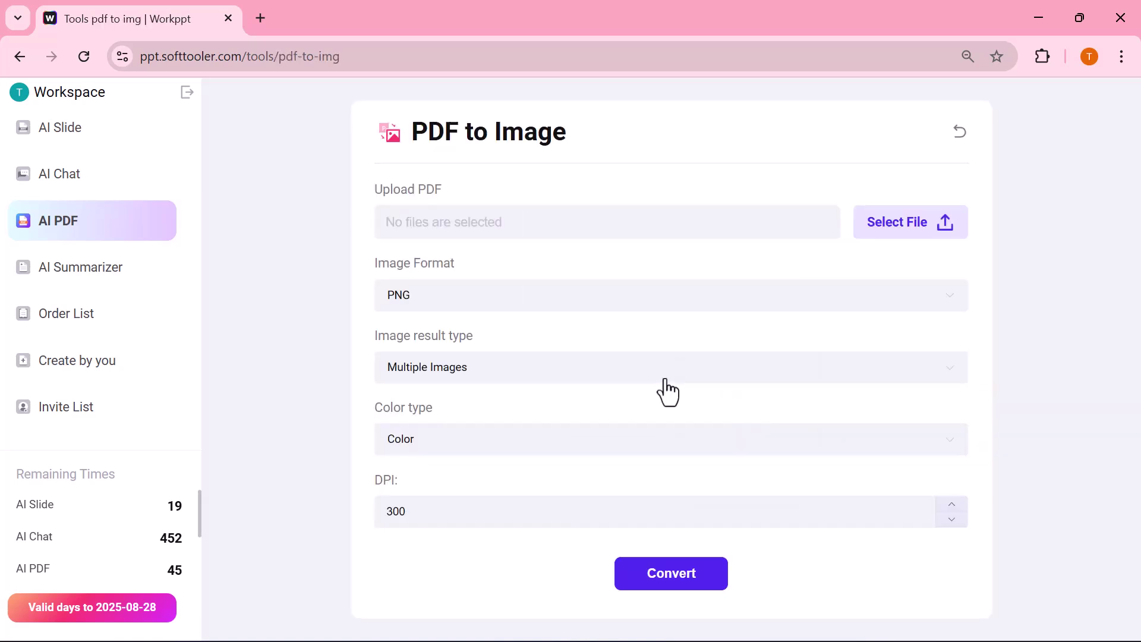
click(883, 238)
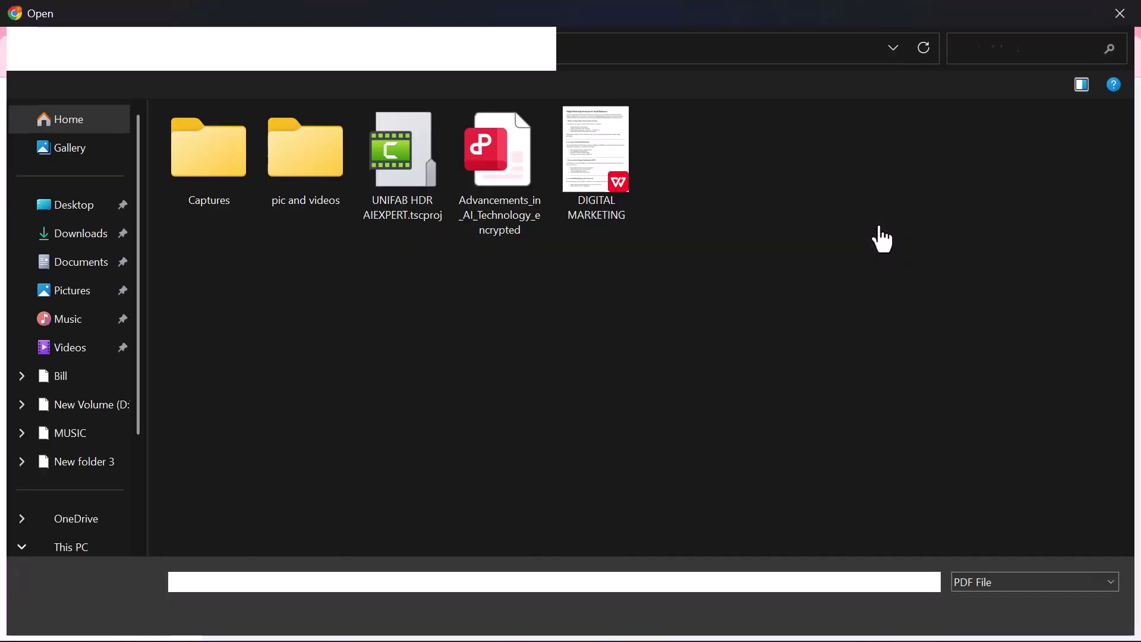
double_click(596, 156)
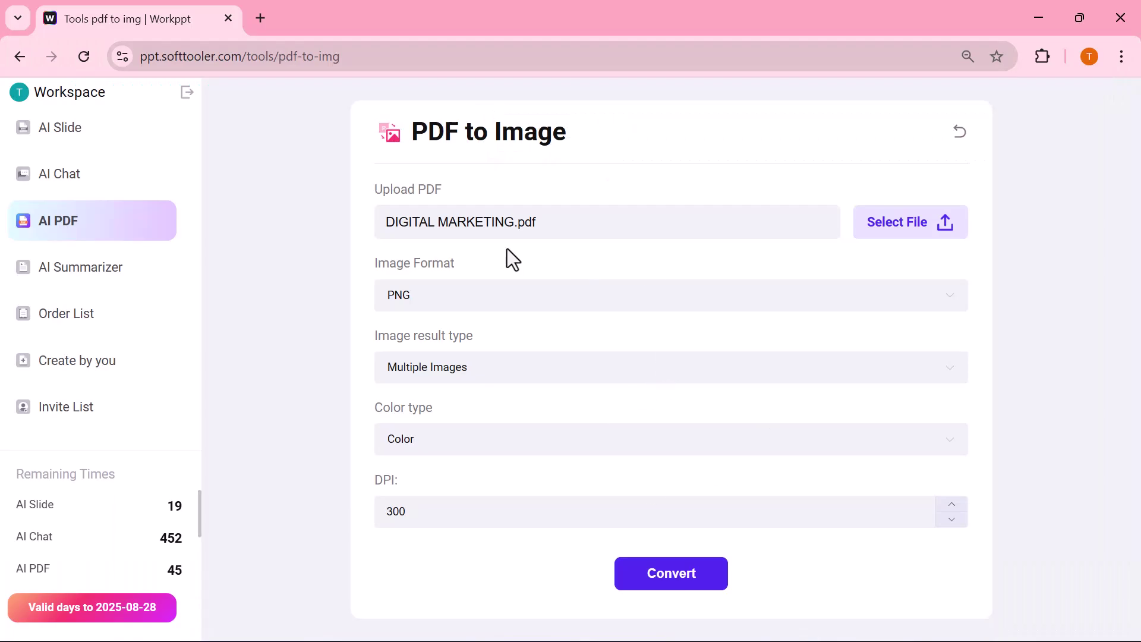
click(654, 586)
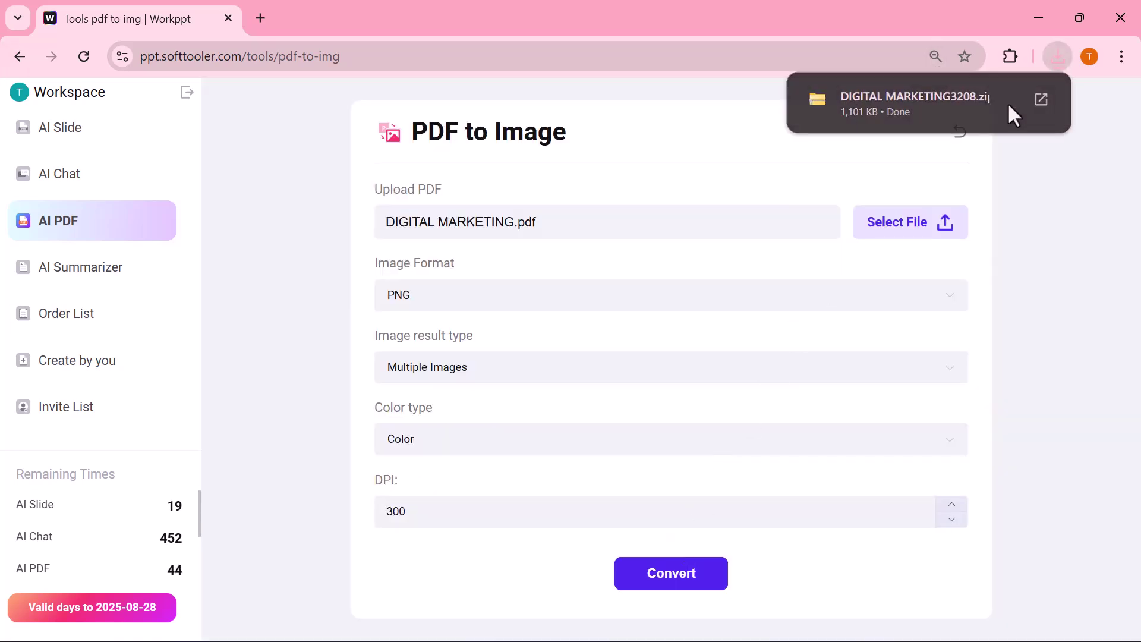
click(1008, 102)
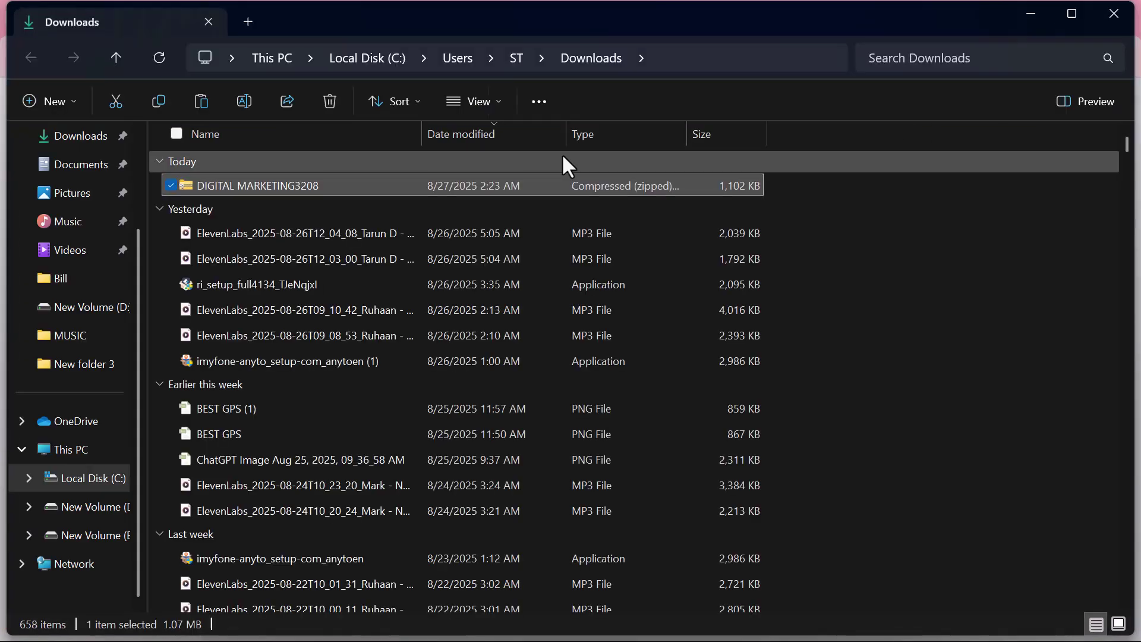
Open DIGITAL MARKETING_1.png from the zip and view it at actual size.
double_click(434, 184)
double_click(376, 170)
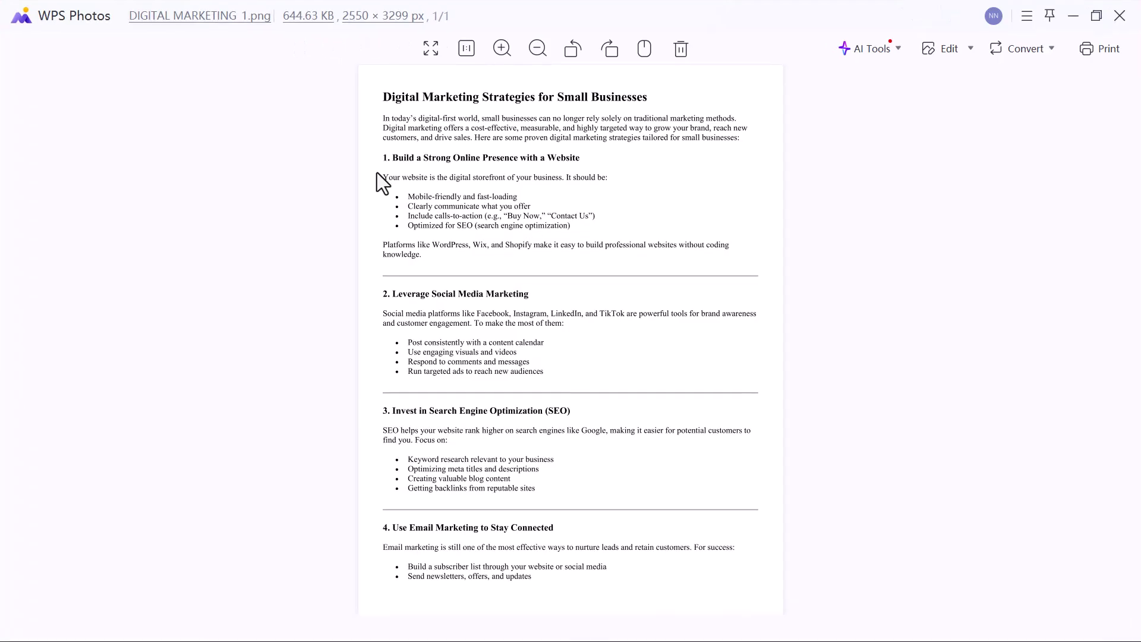
click(502, 48)
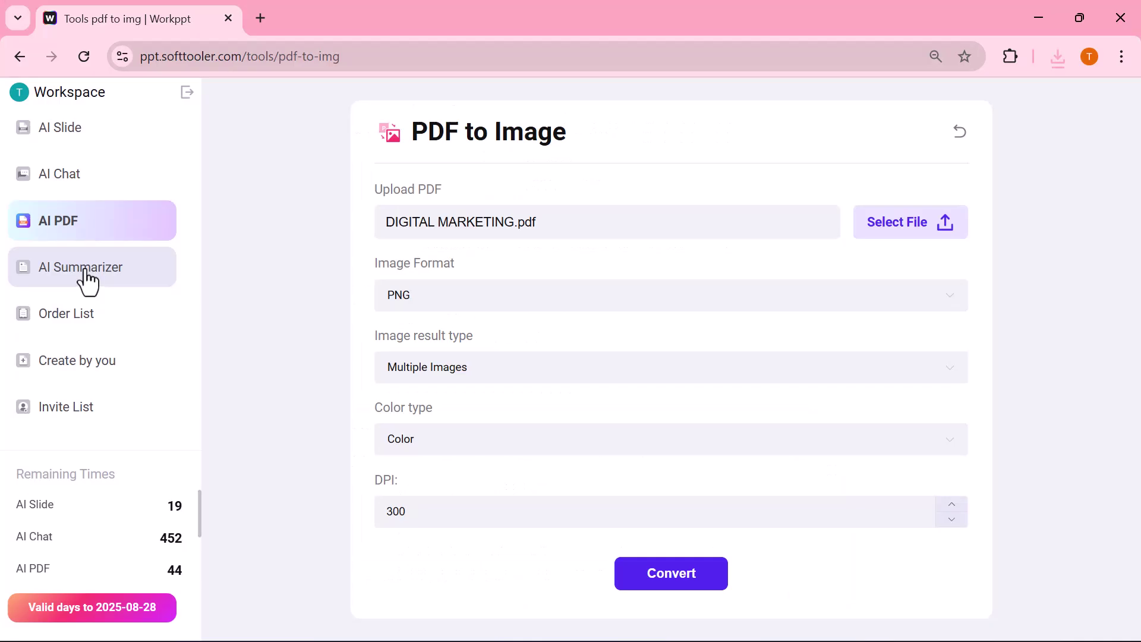
Upload the DIGITAL MARKETING PDF as a file in the AI Summarizer.
click(89, 280)
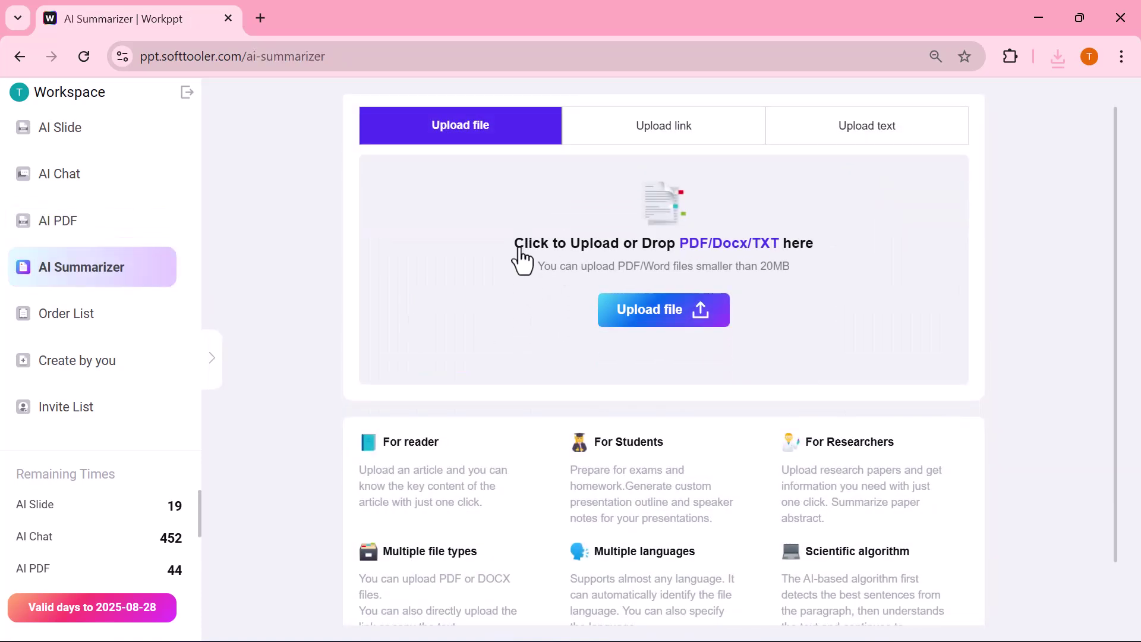
click(659, 143)
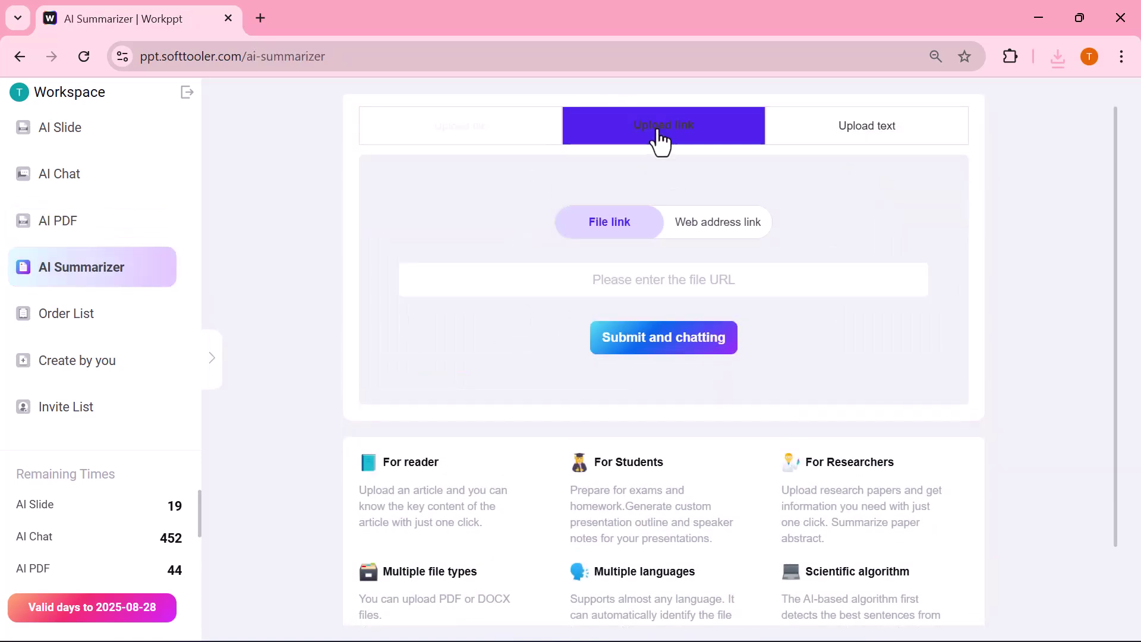
click(826, 142)
click(517, 138)
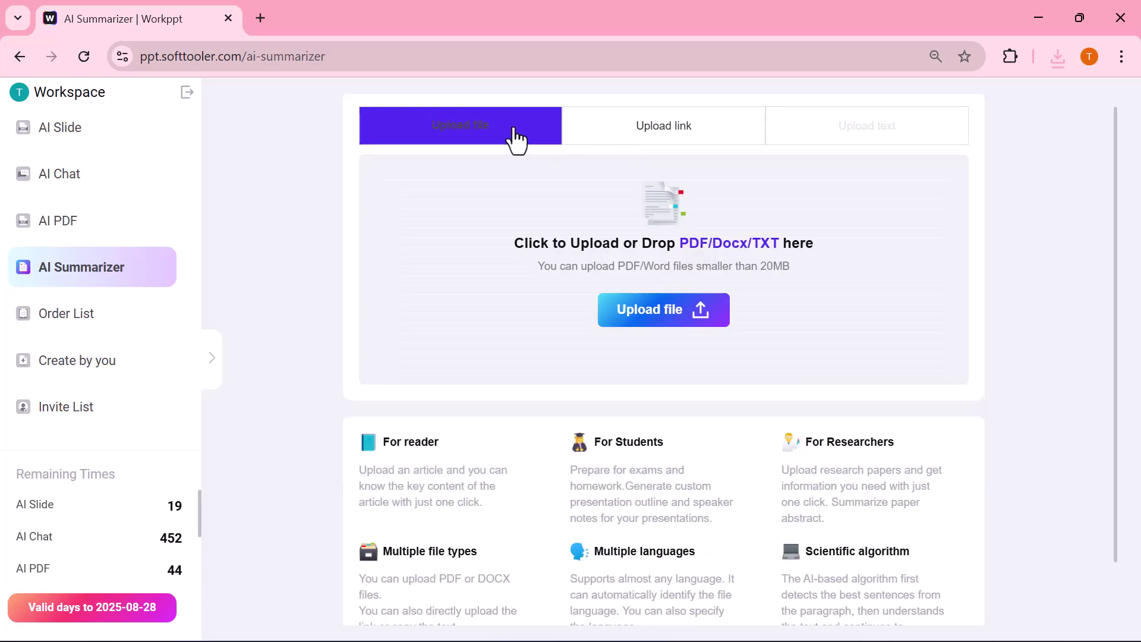
click(653, 321)
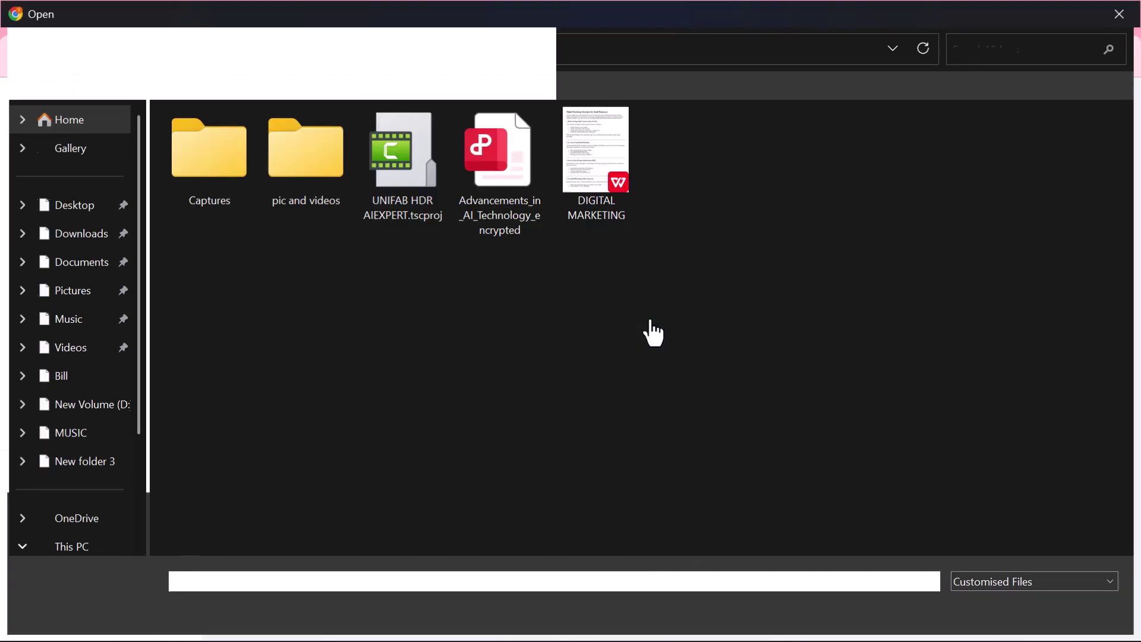
click(584, 196)
click(987, 609)
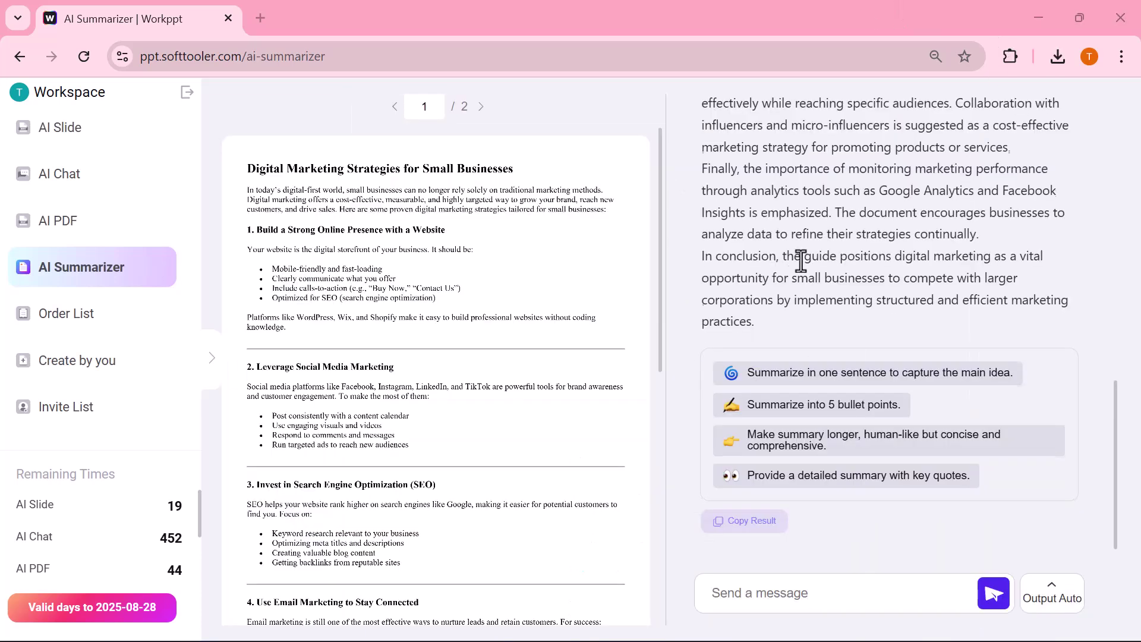
Scroll through the generated summary alongside the two-page PDF.
scroll(801, 261, up, 15)
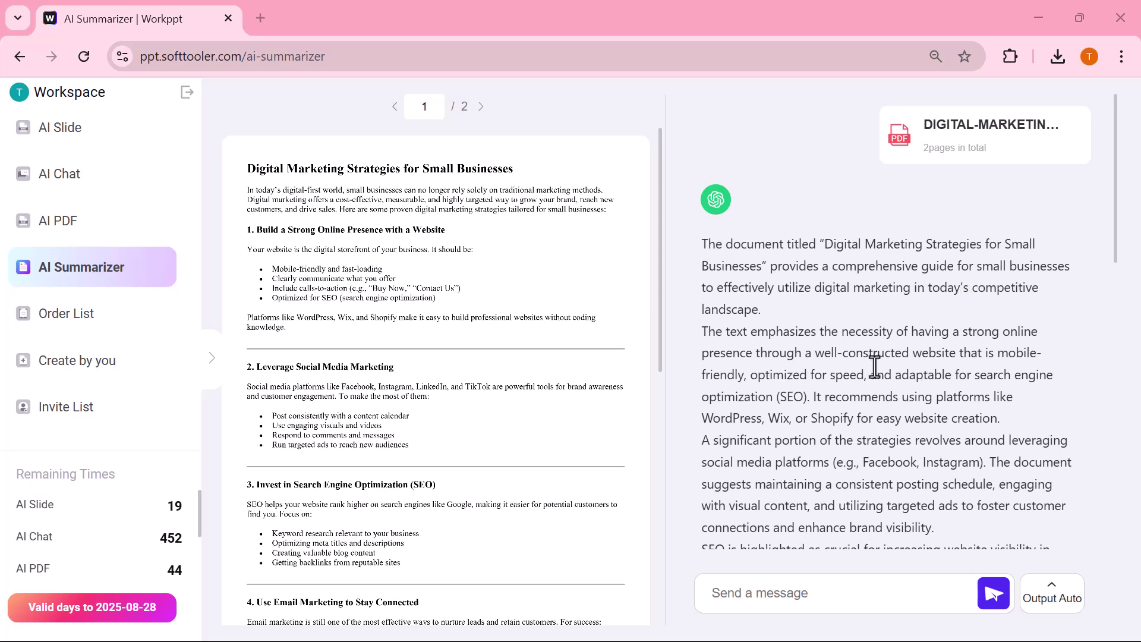
scroll(879, 365, down, 2)
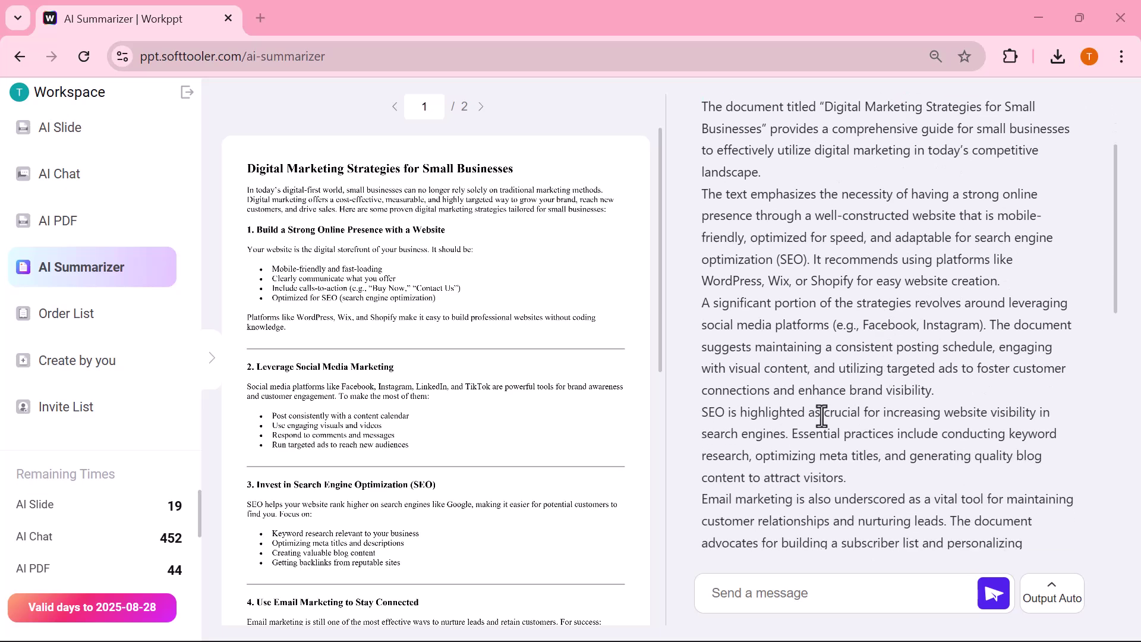
scroll(822, 416, down, 1)
scroll(822, 416, down, 2)
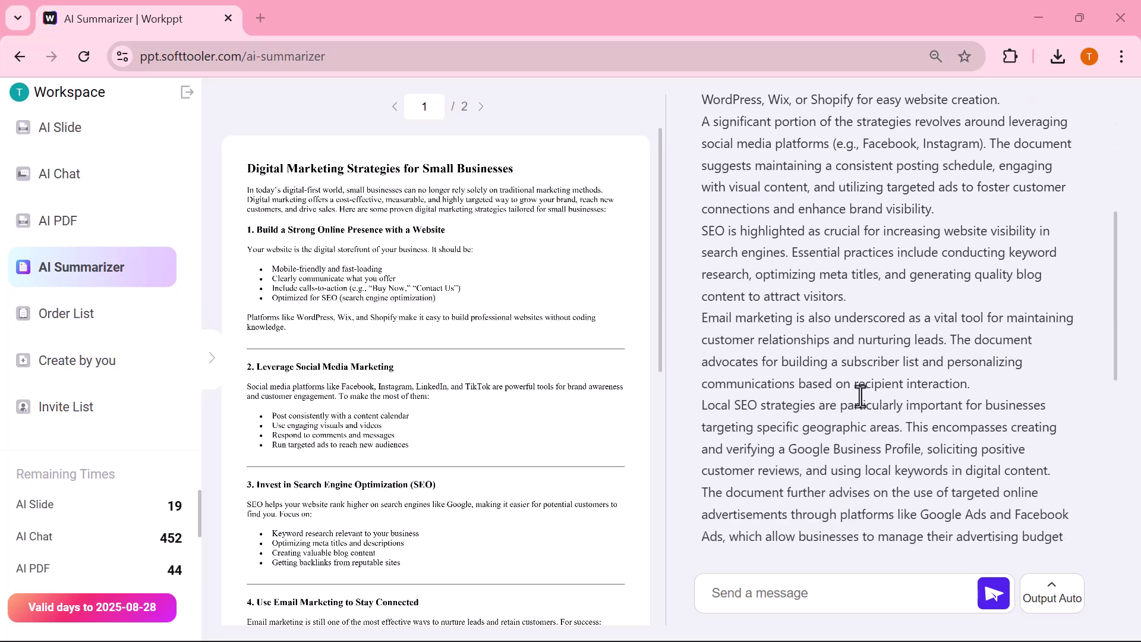
scroll(861, 396, down, 6)
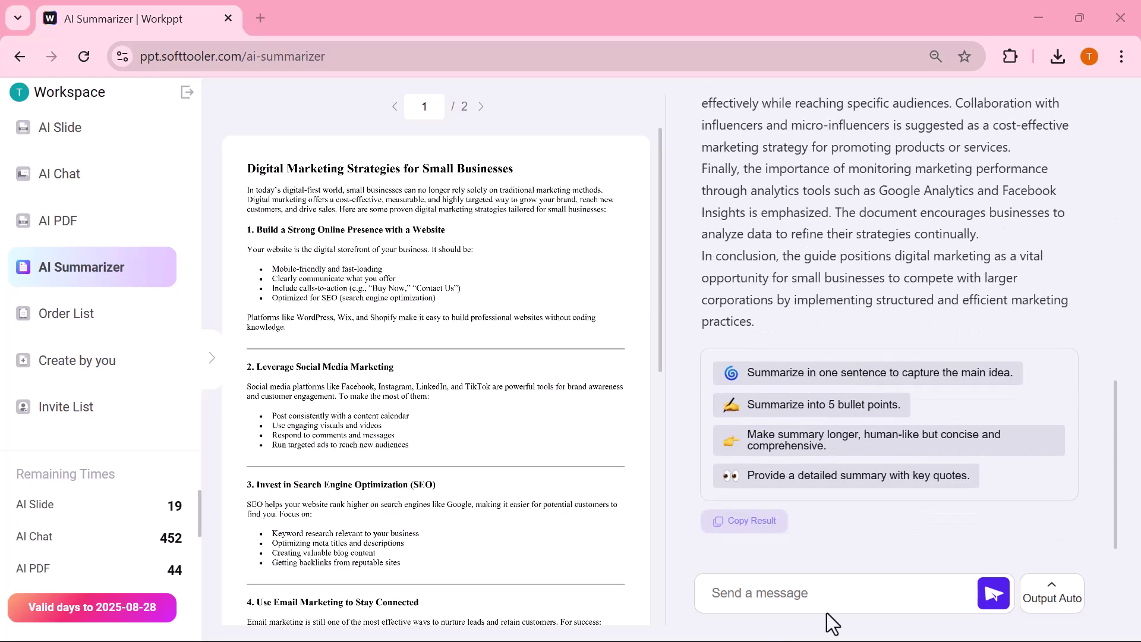
scroll(344, 465, down, 8)
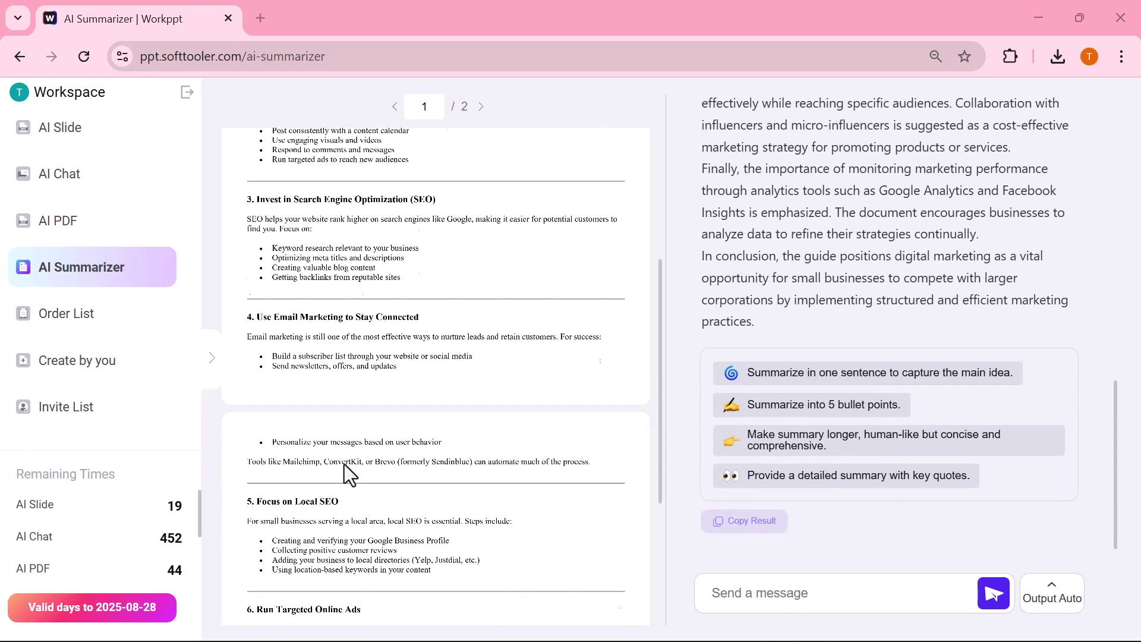
scroll(284, 437, up, 10)
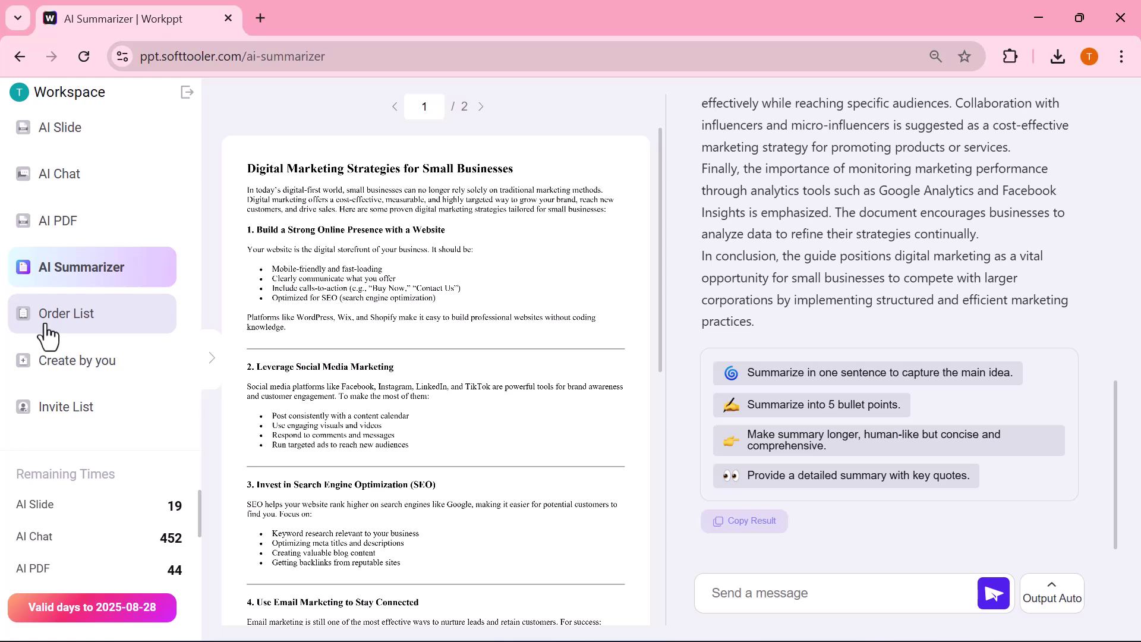
Visit Order List, Create by you and Invite List, then go back to AI Slide.
click(48, 333)
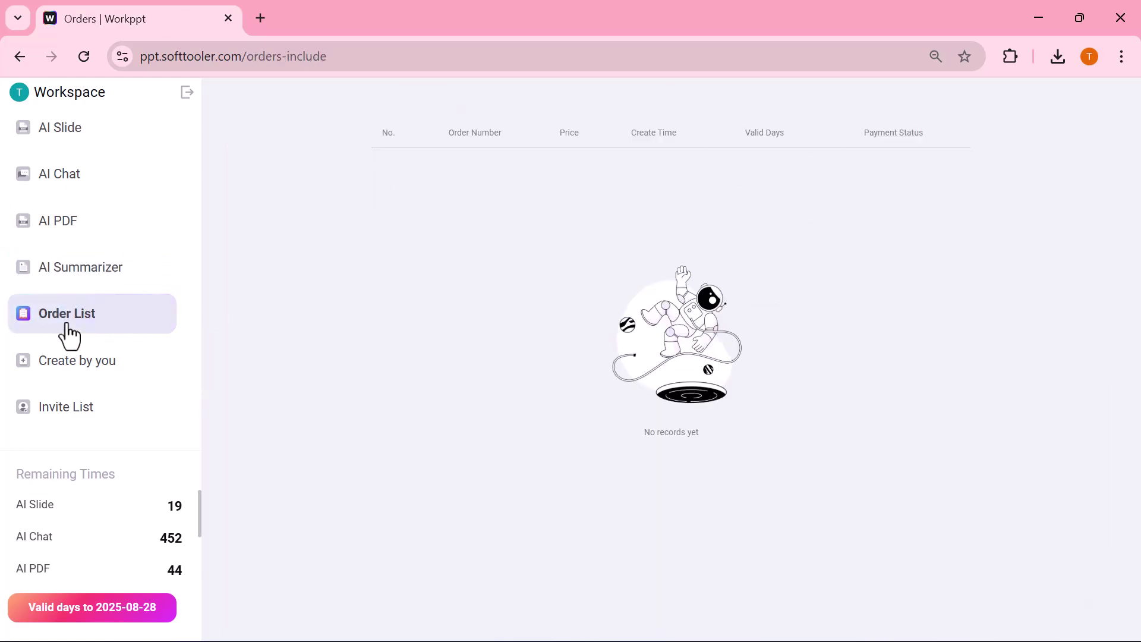
click(72, 375)
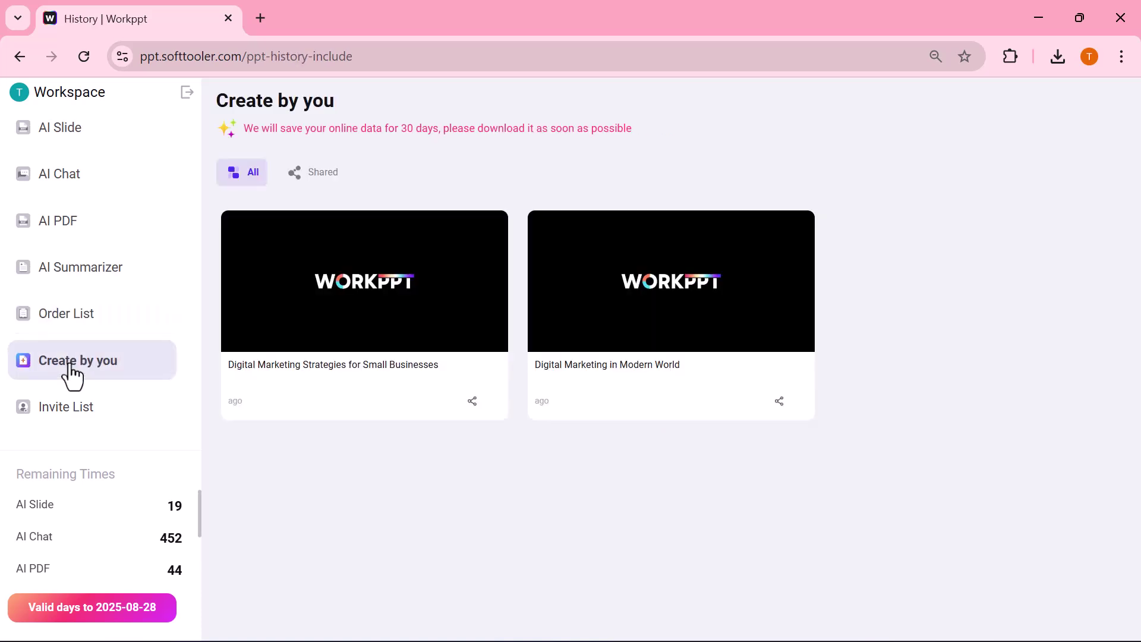
click(60, 420)
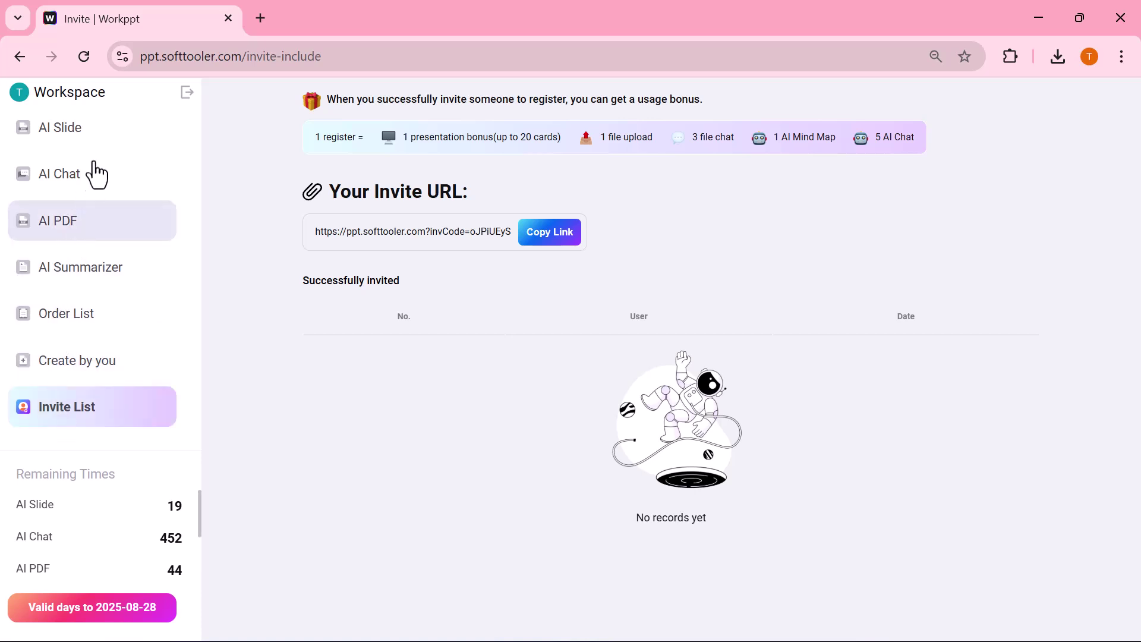
click(102, 132)
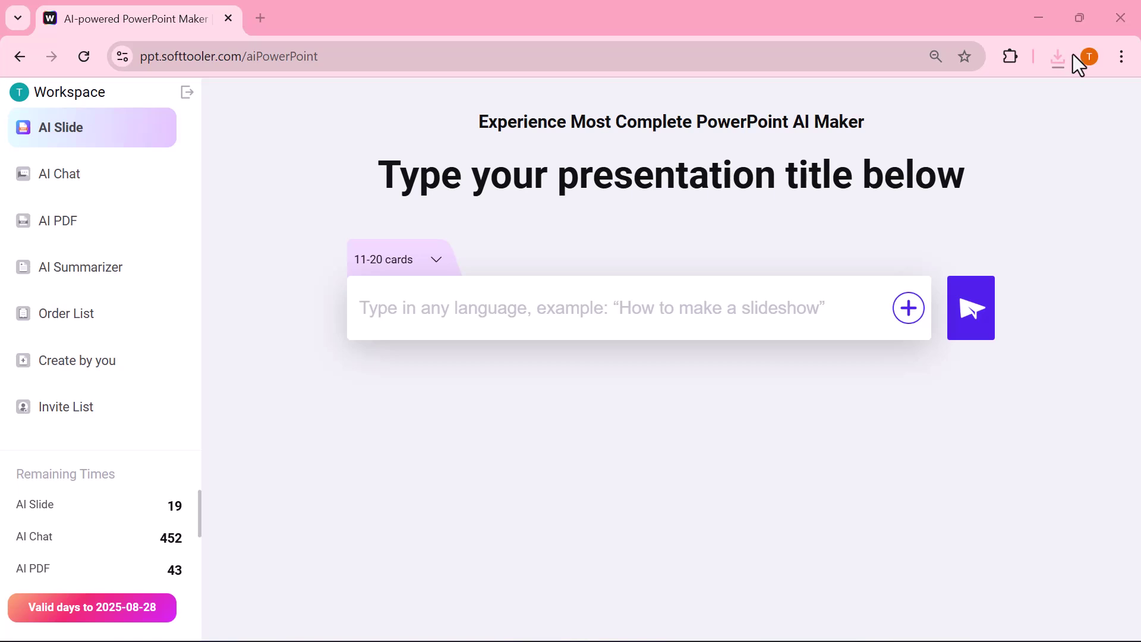
Adjust the browser zoom and show the 'PowerPoint At Your Fingertips' home page instead of AI Slide.
key(ctrl+0)
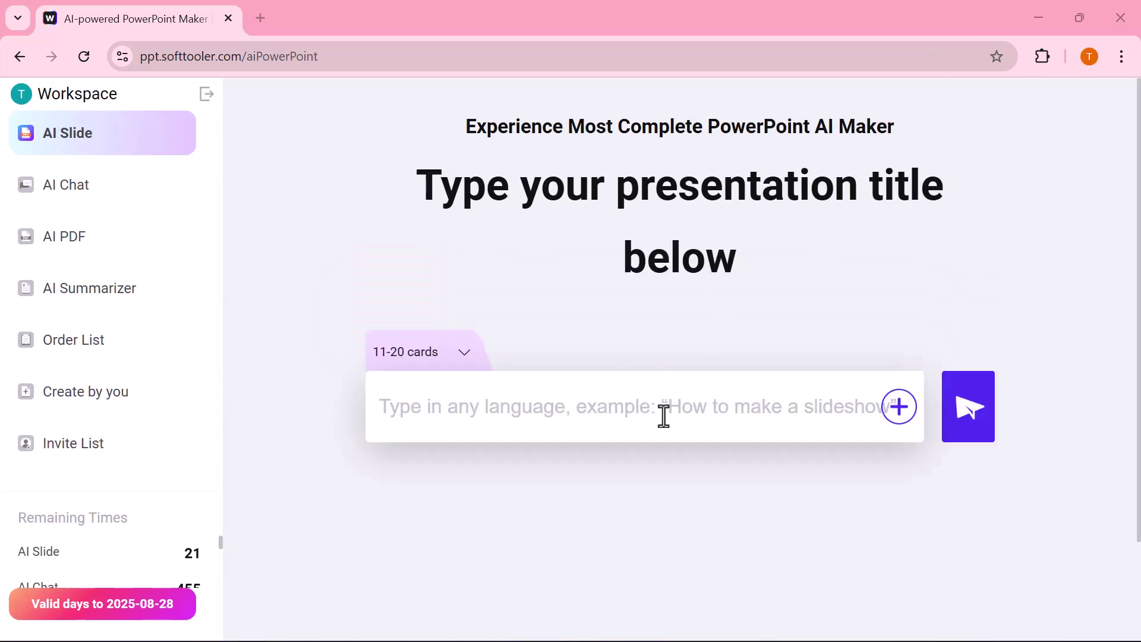
key(ctrl+minus)
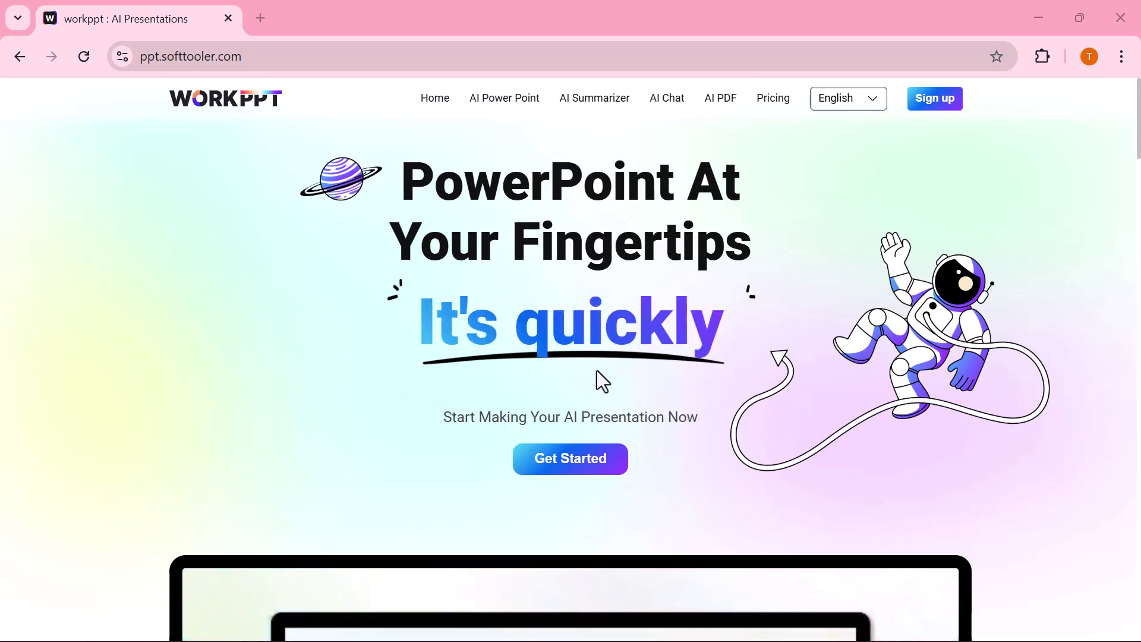
Scroll down past the template preview to the 'Generate slides in few seconds' section.
scroll(598, 371, down, 3)
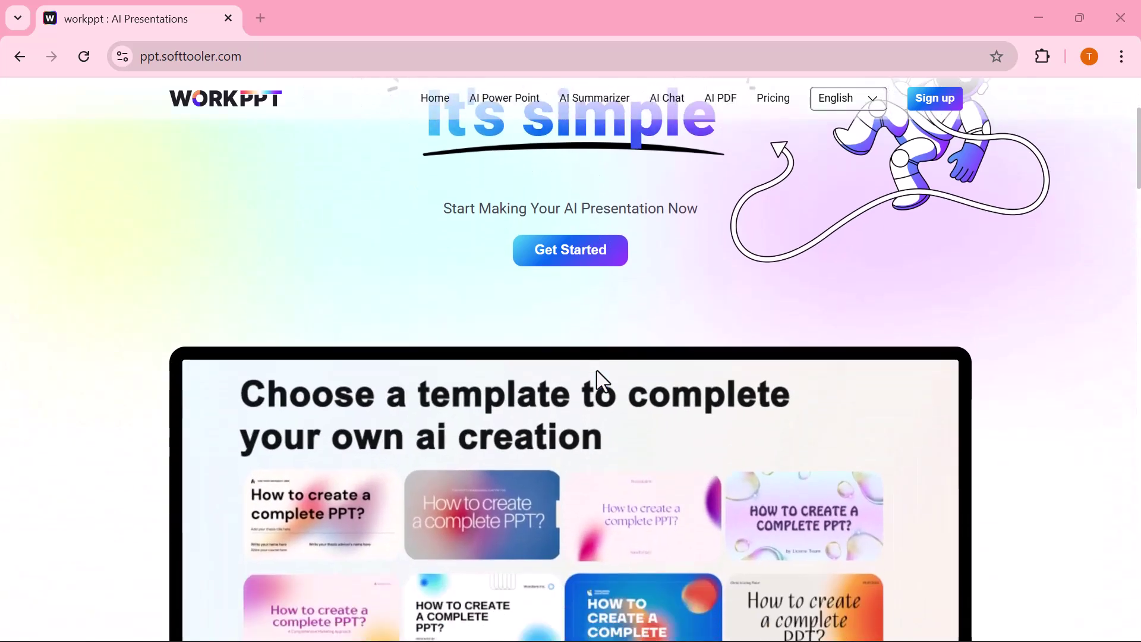
scroll(597, 370, down, 2)
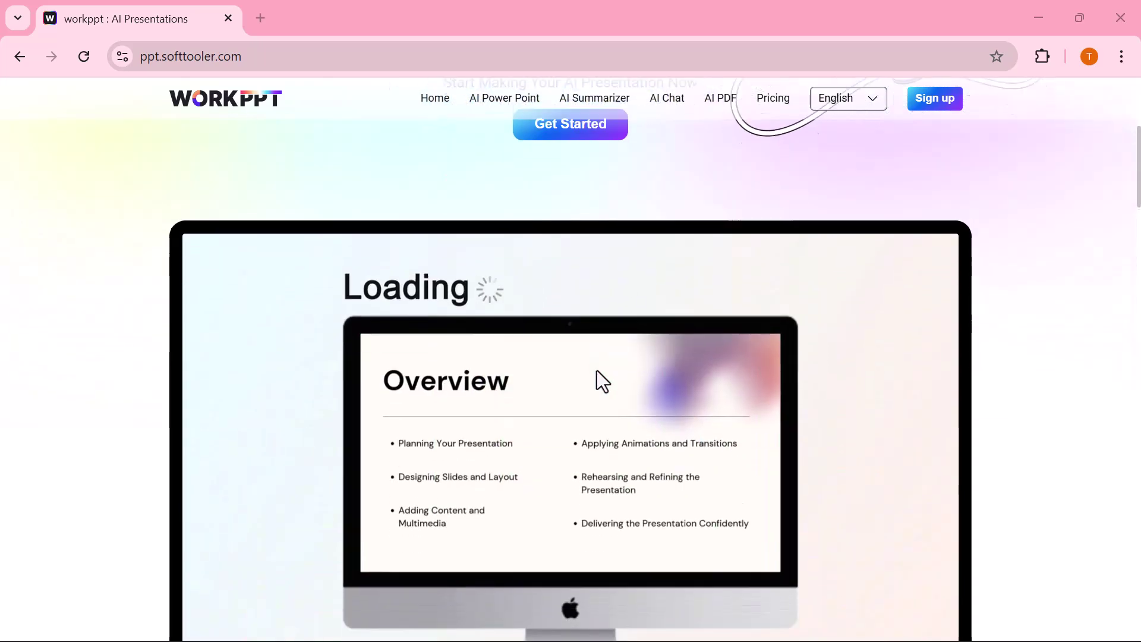
scroll(597, 370, down, 1)
scroll(597, 370, down, 1)
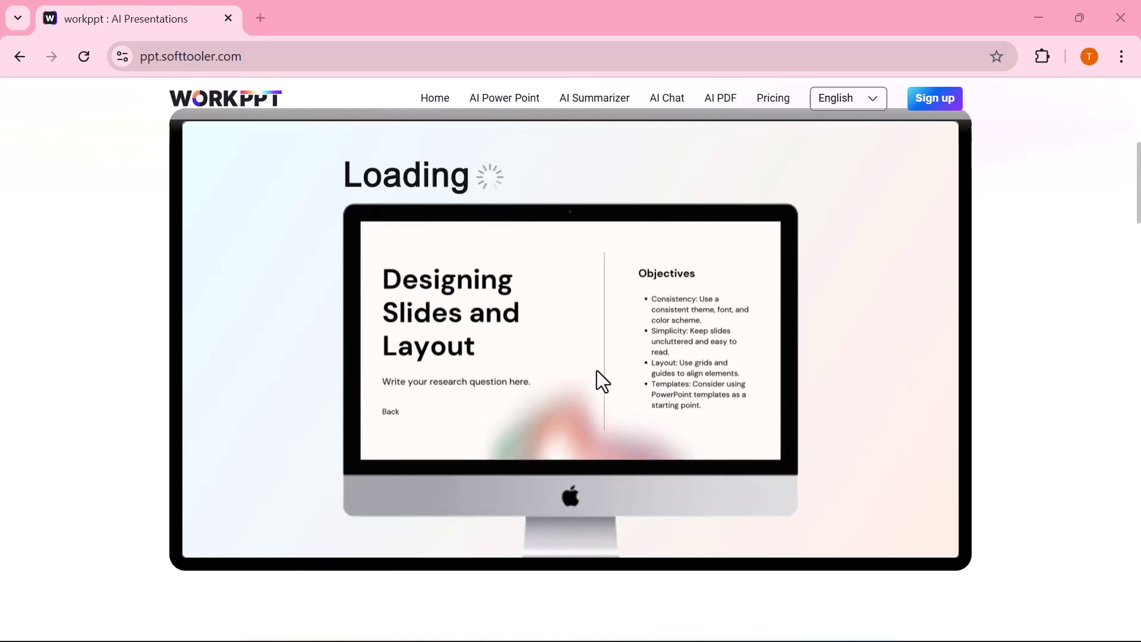
scroll(597, 370, down, 5)
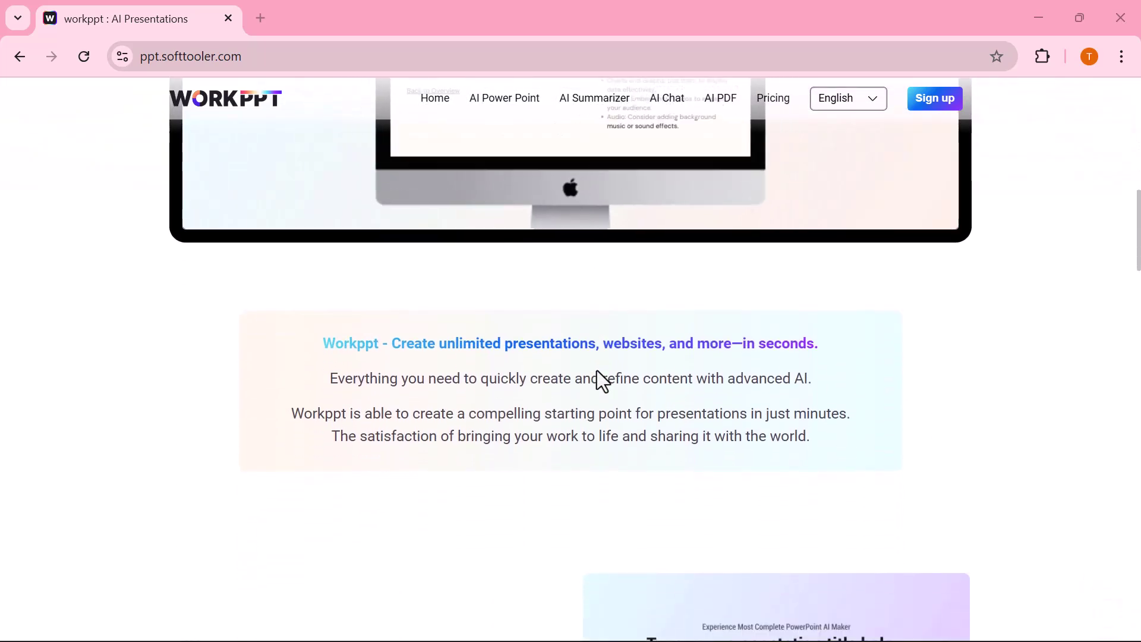
scroll(597, 370, down, 3)
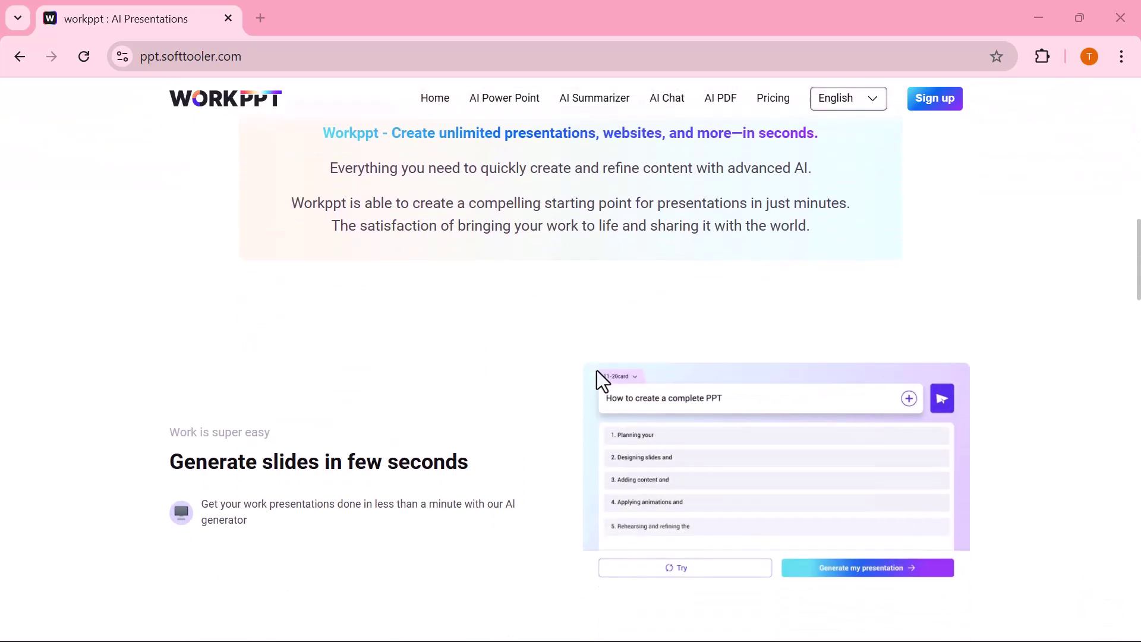